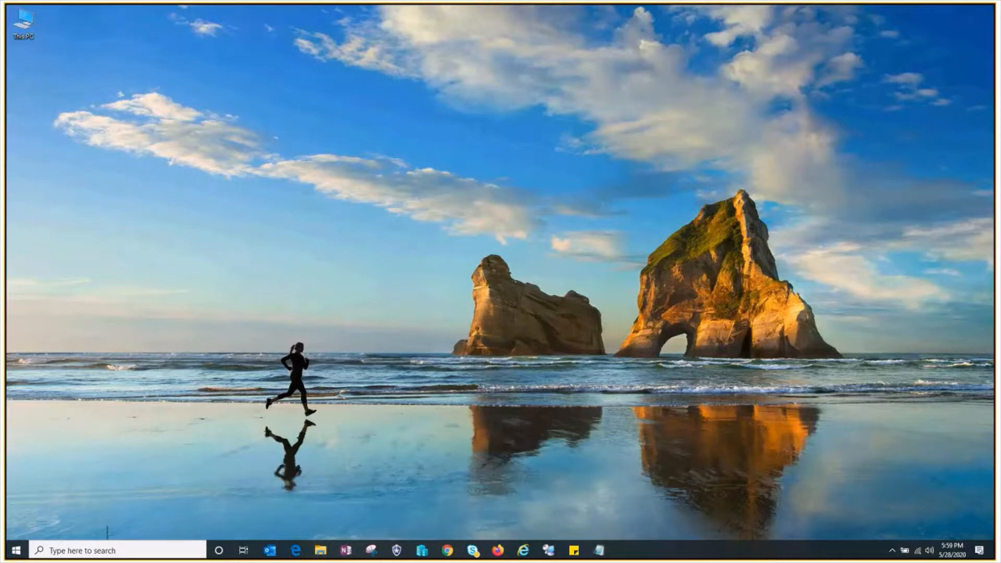
- Open Hyper-V Manager and start creating a new virtual machine on the local server, naming it NSLab_DC01
click(430, 554)
right_click(50, 59)
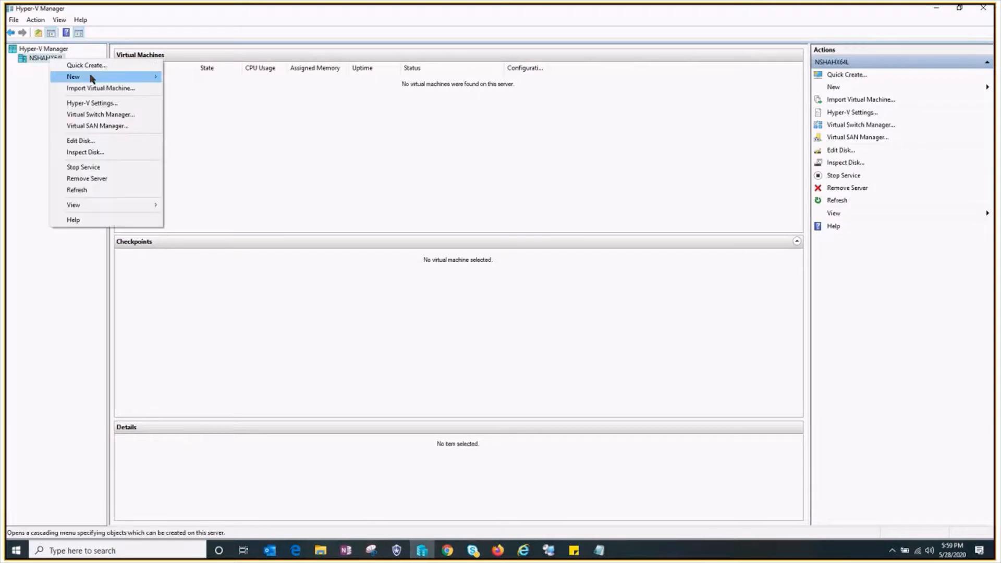
mouse_move(82, 80)
click(202, 76)
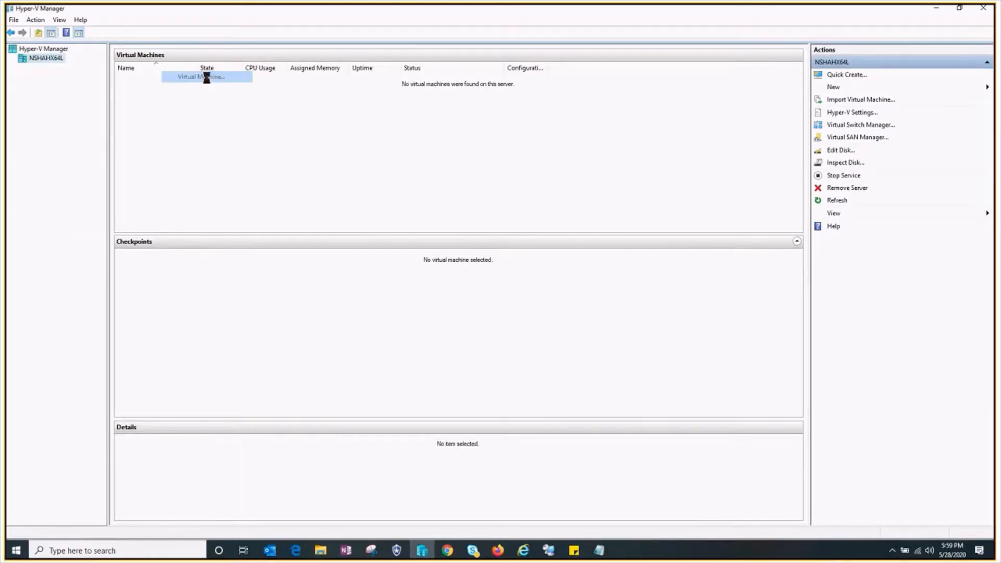
click(568, 391)
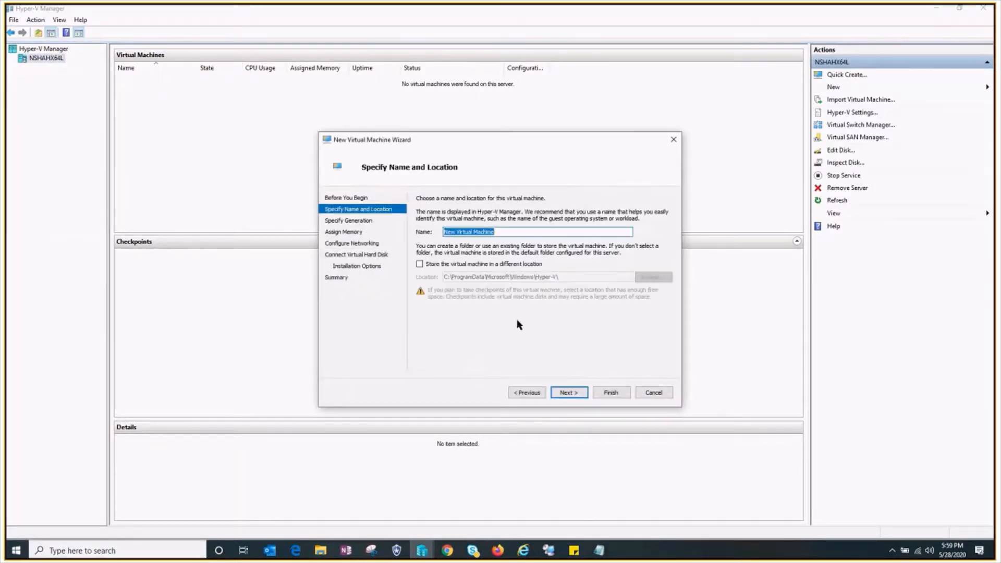
text(N)
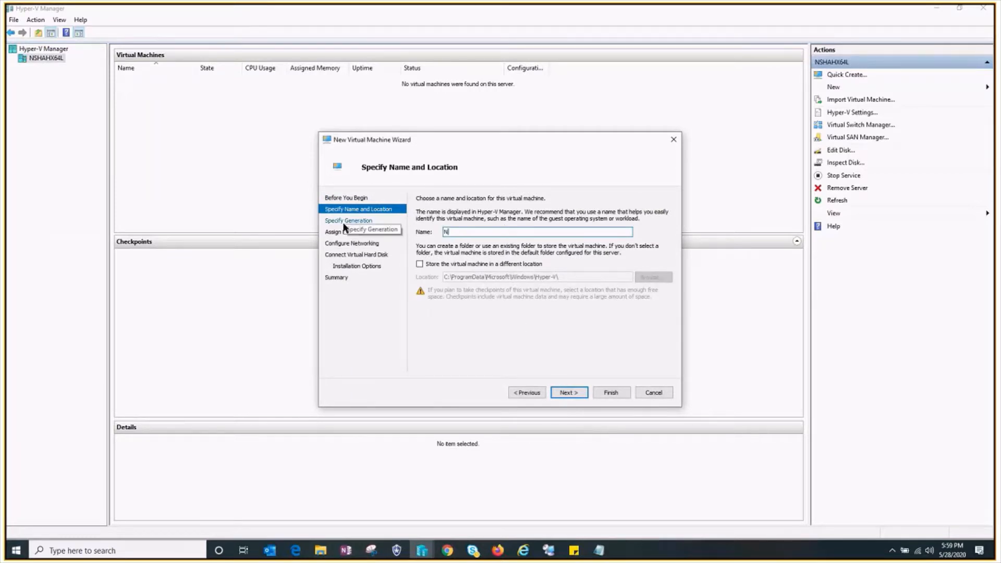
text(SLab_DC)
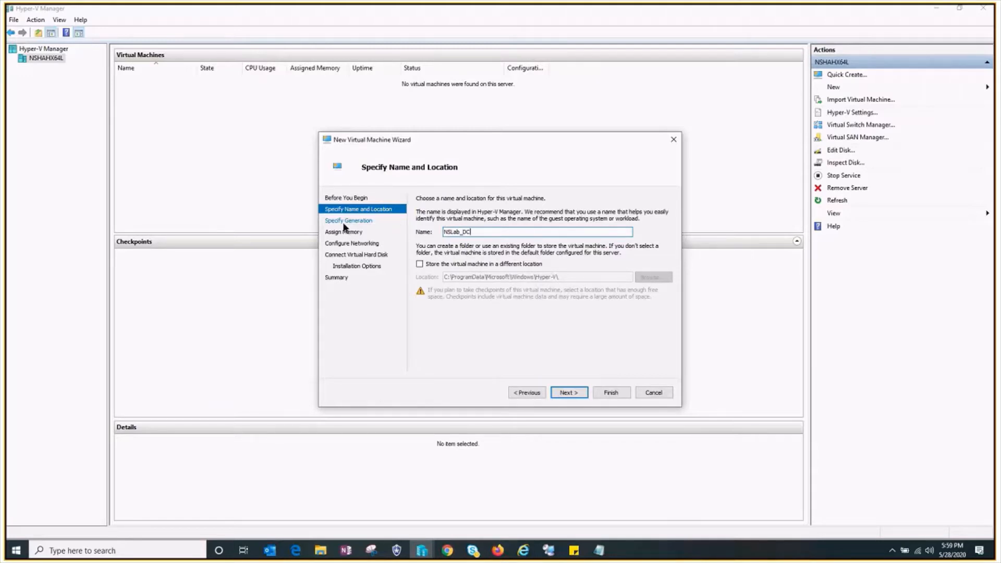
text(01)
- Choose to store the virtual machine in a different location and delete the existing NSLab_DC01 folder in D:\NSLab
click(419, 264)
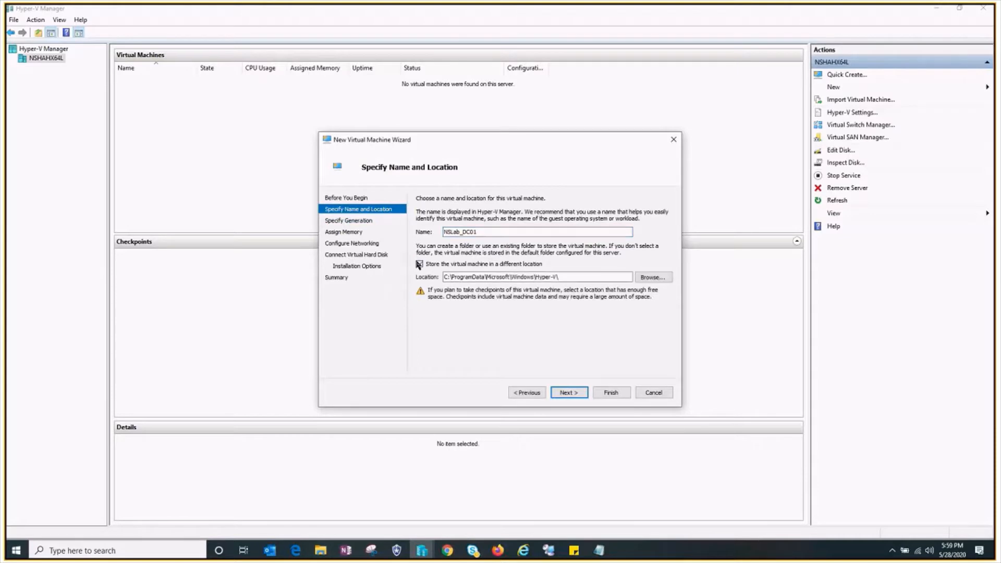
click(653, 277)
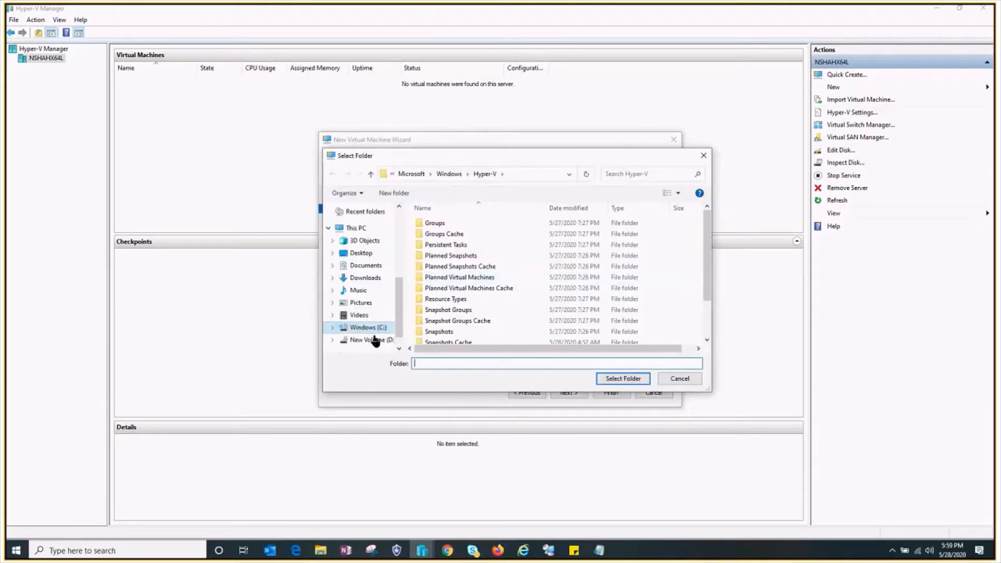
click(374, 340)
double_click(443, 256)
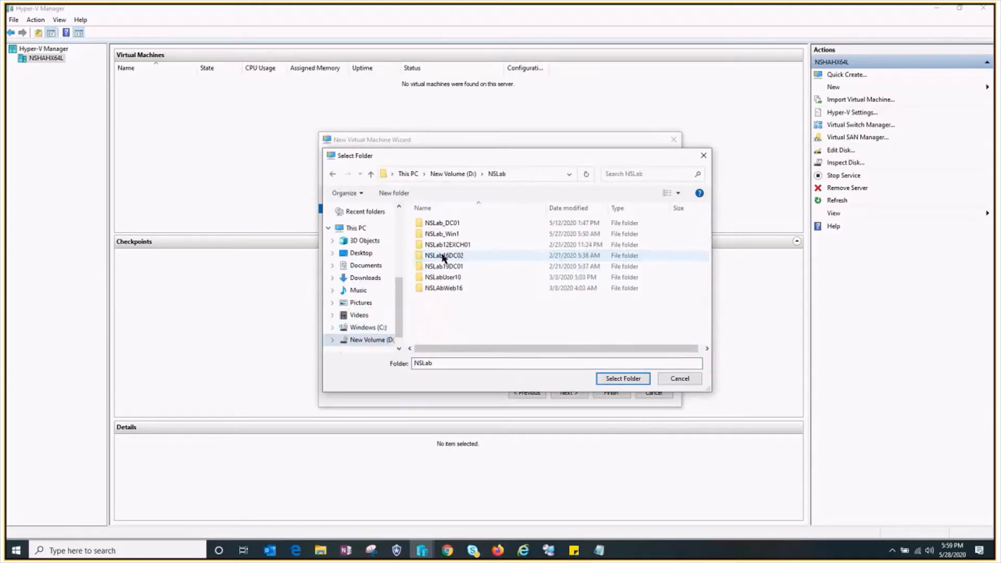
click(455, 225)
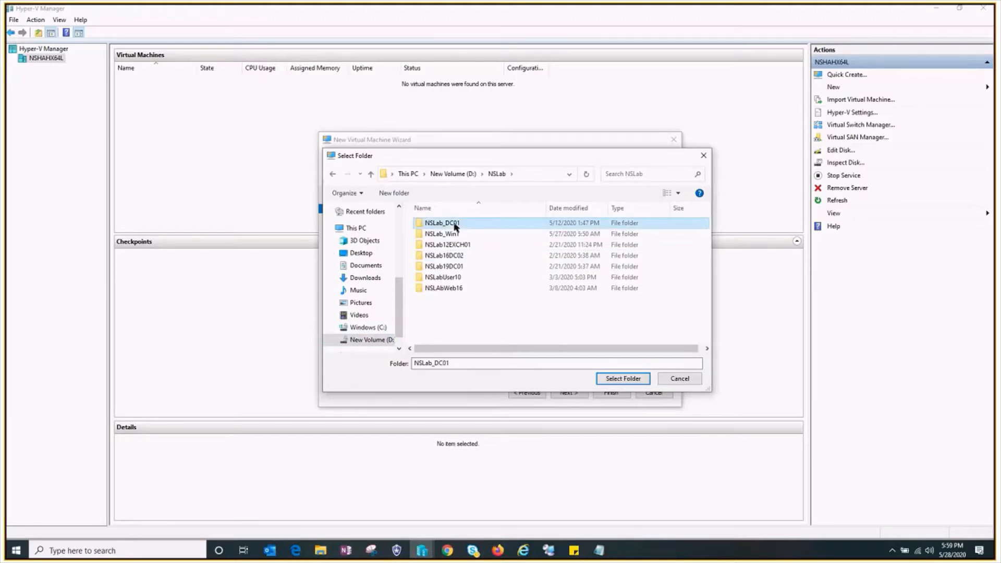
key(Delete)
- Create a new folder named NSLab_DC01 in D:\NSLab and use it as the virtual machine's storage location
key(ctrl+shift+n)
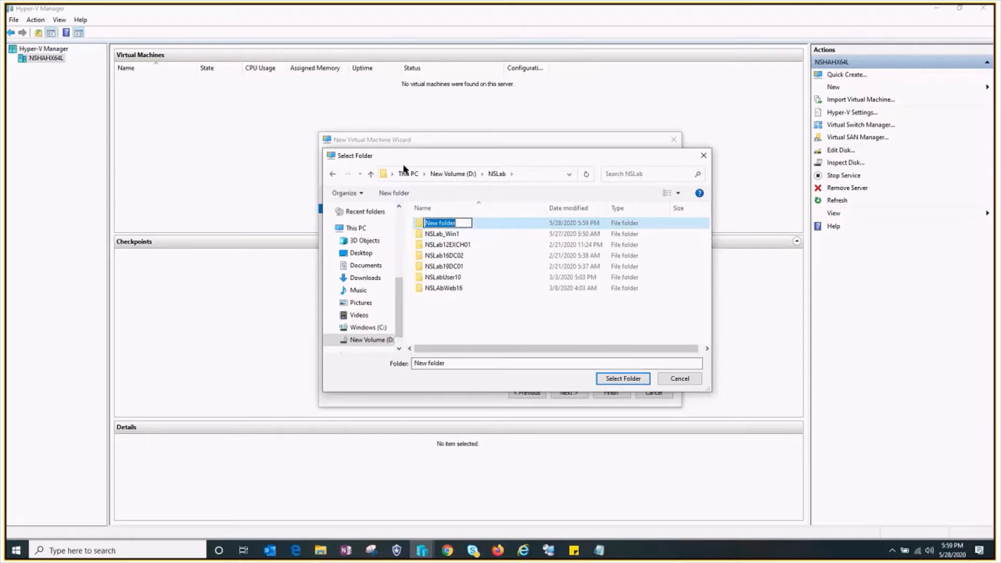
text(NSLab_DC01)
key(Return)
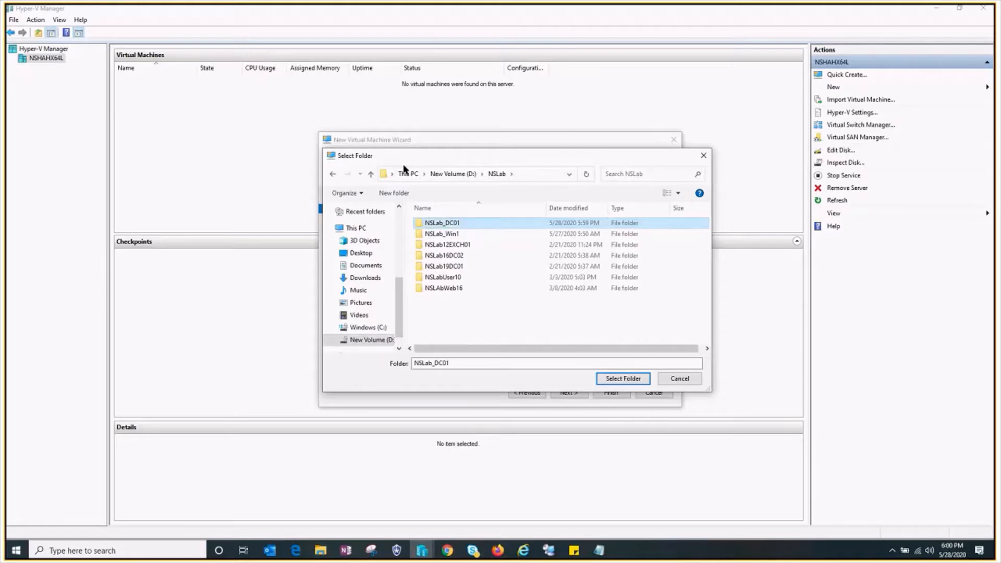
click(631, 380)
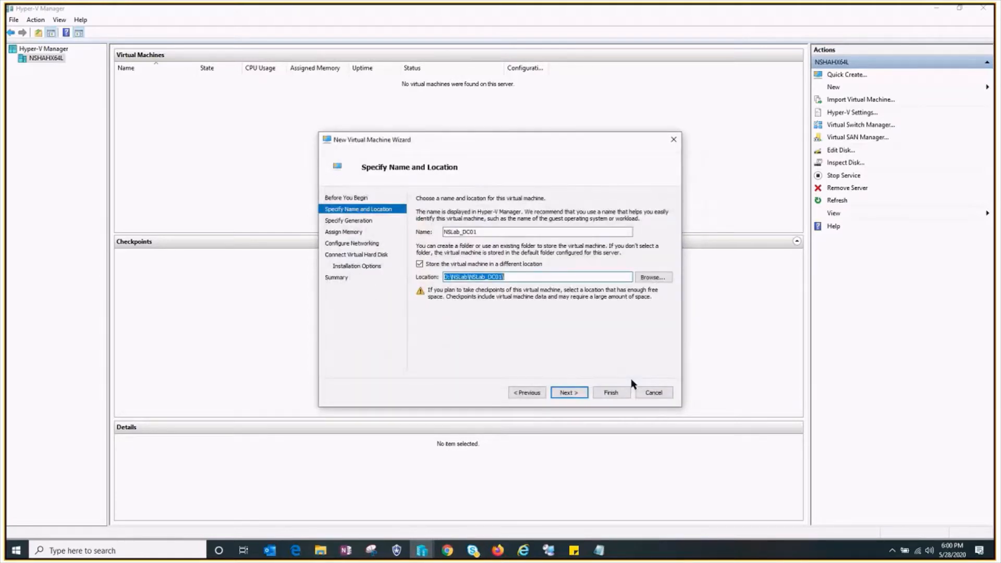
click(577, 394)
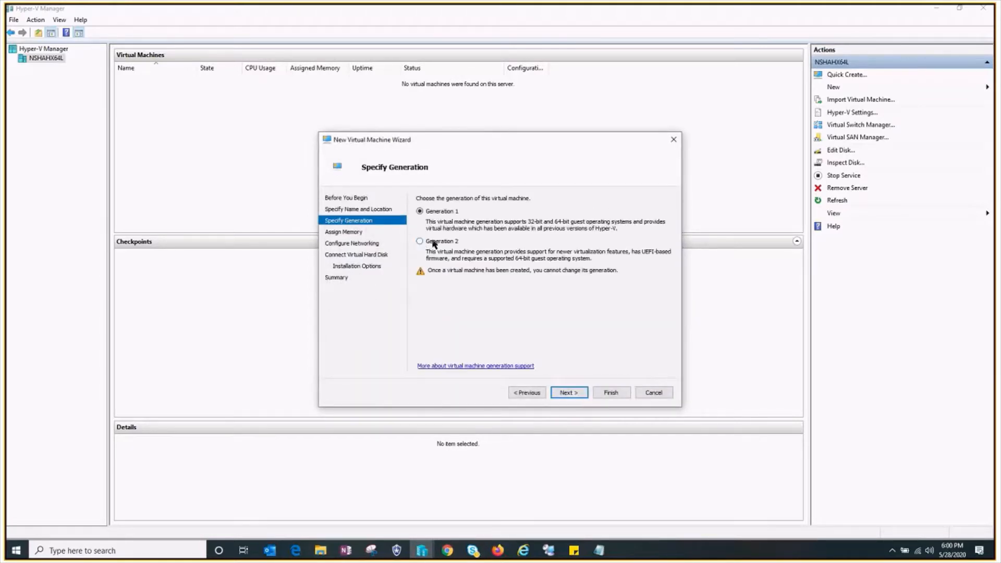
- Make the virtual machine Generation 2 and turn off Dynamic Memory for it
click(434, 242)
click(568, 392)
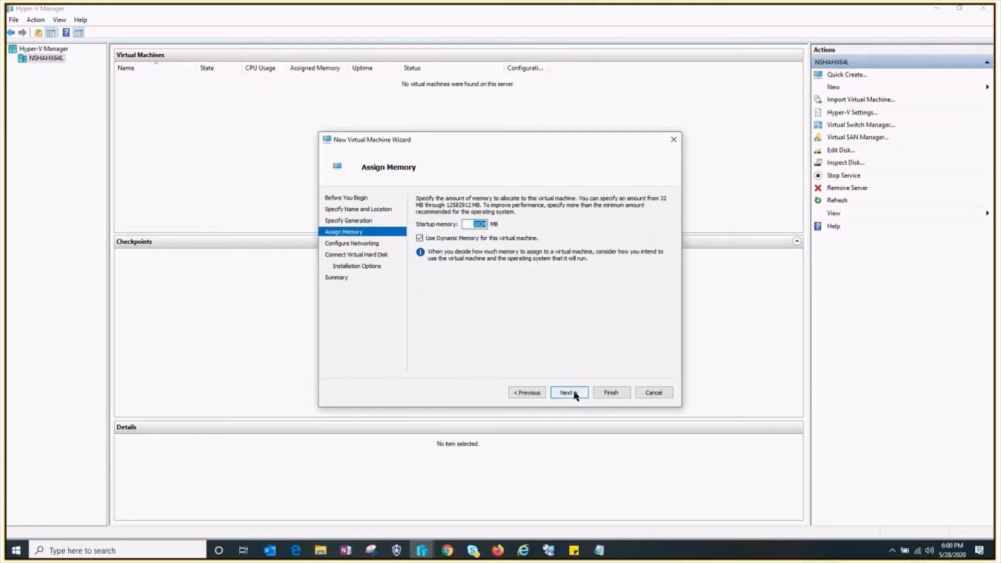
key(Tab)
click(441, 240)
key(shift+Tab)
click(570, 394)
- Connect the virtual machine's network adapter to the NSLab_Private switch
click(637, 219)
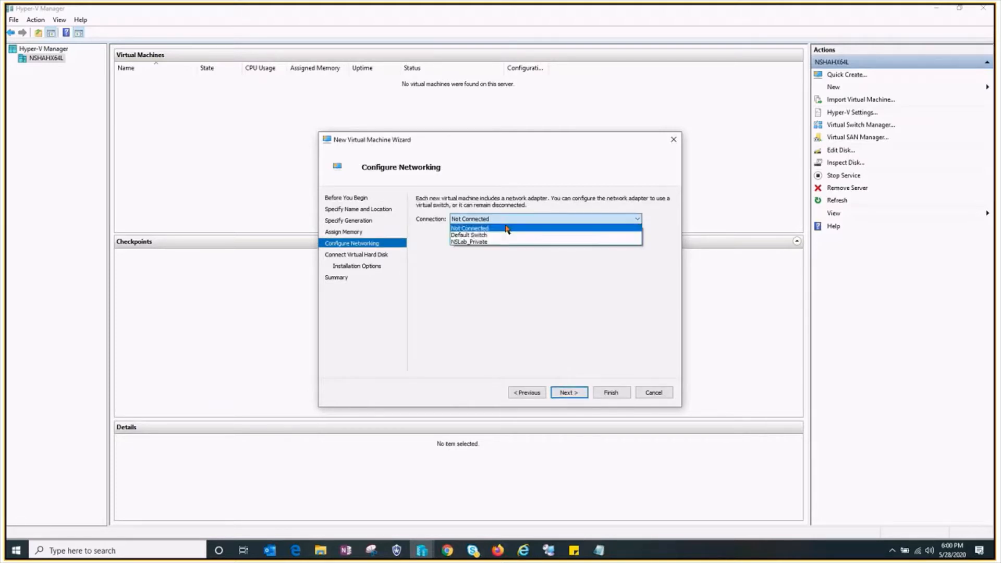
click(503, 243)
click(571, 393)
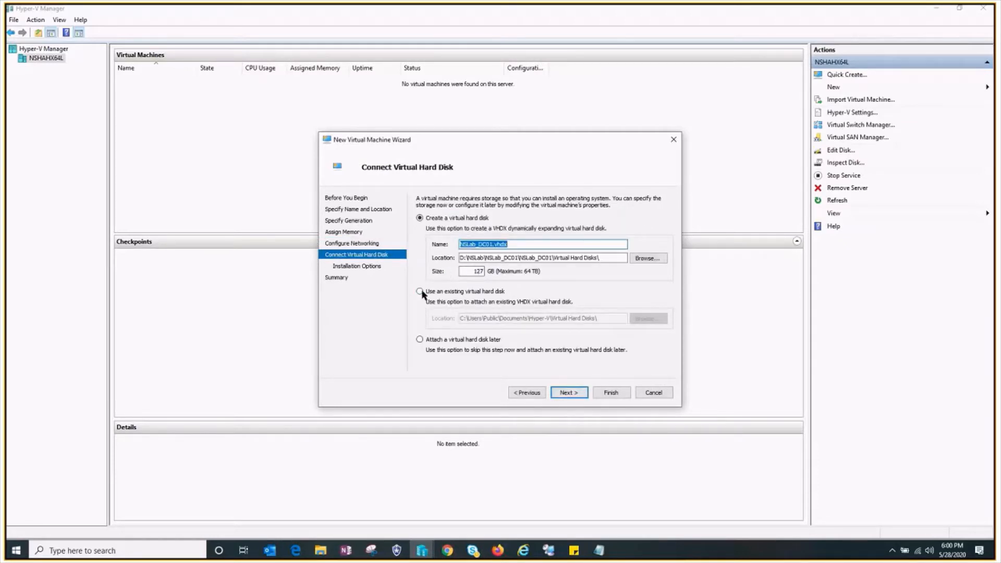
- Set the size of the new virtual hard disk to 60 GB and continue to the installation options
click(472, 270)
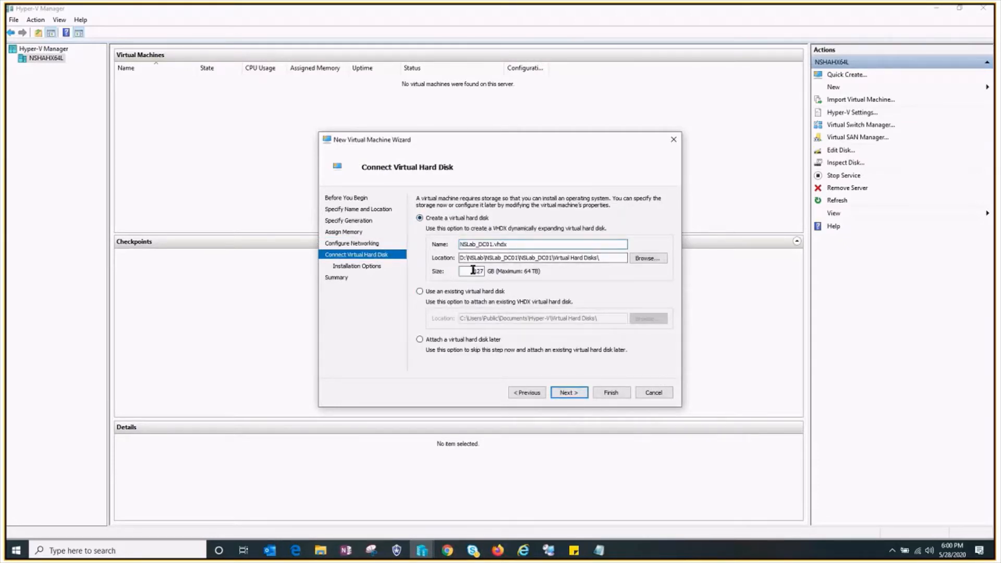
double_click(473, 271)
text(60)
click(568, 394)
- Set the operating system to install from the ISO in C:\ISO's\Windows Server 2019 and finish creating the virtual machine
click(458, 231)
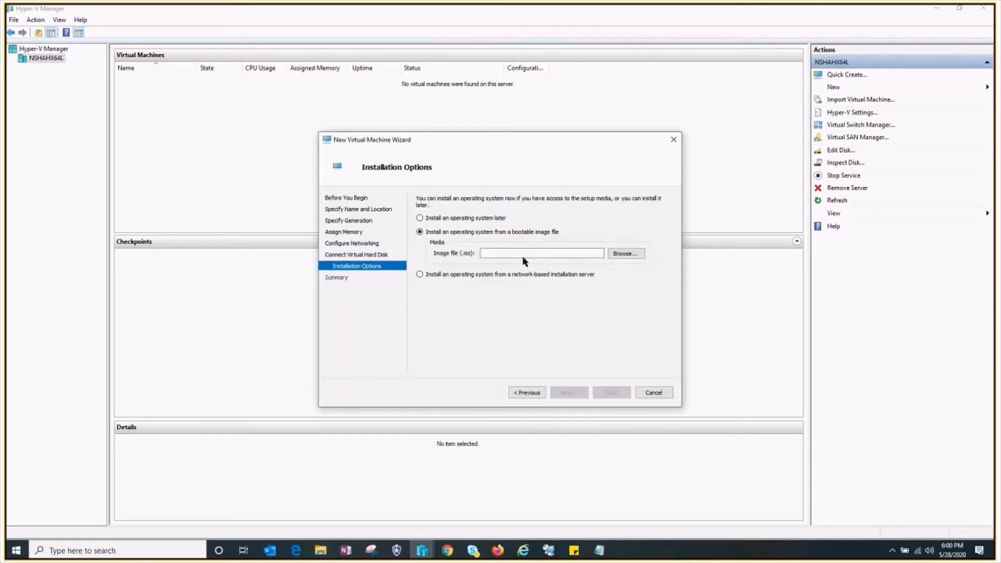
click(631, 253)
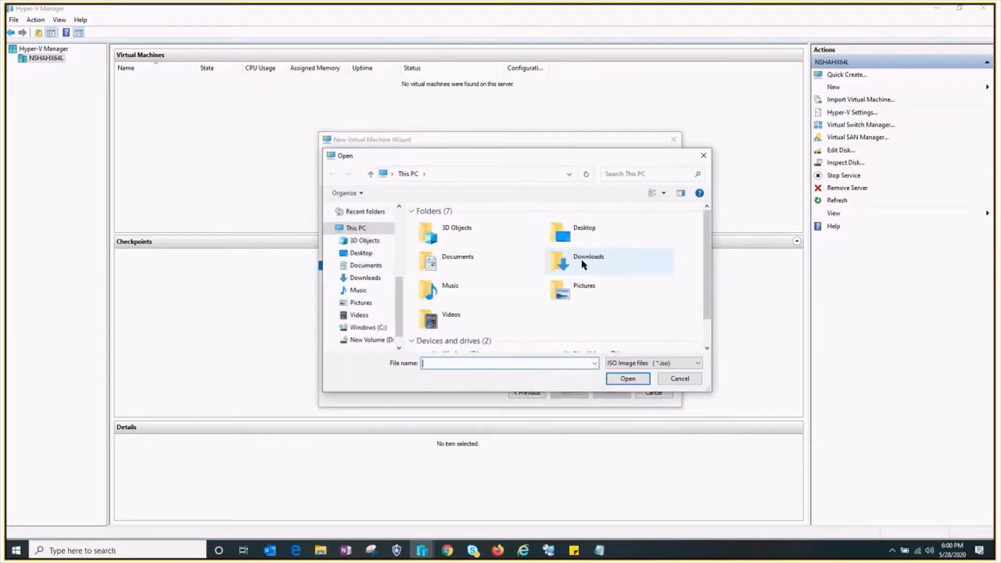
click(379, 328)
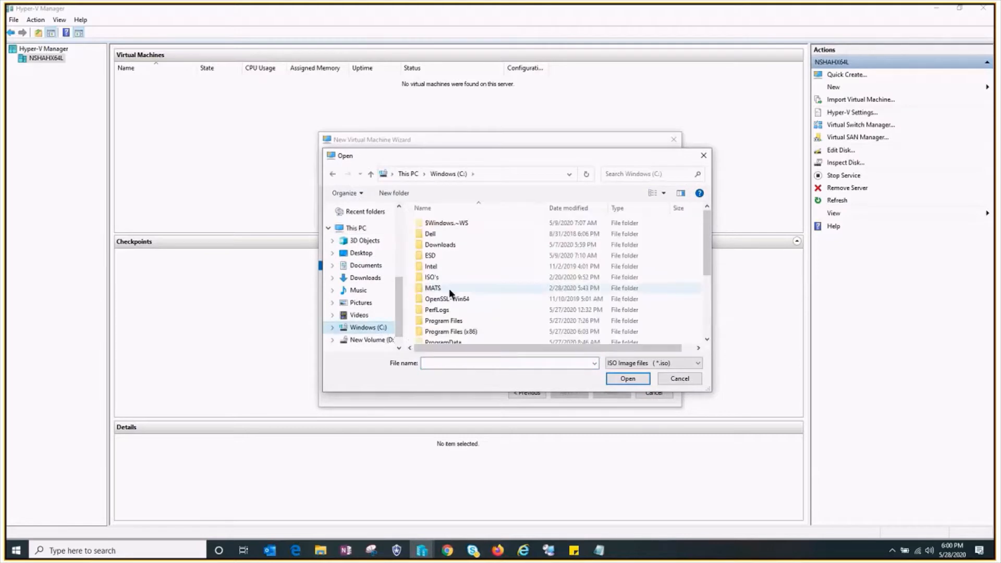
double_click(446, 277)
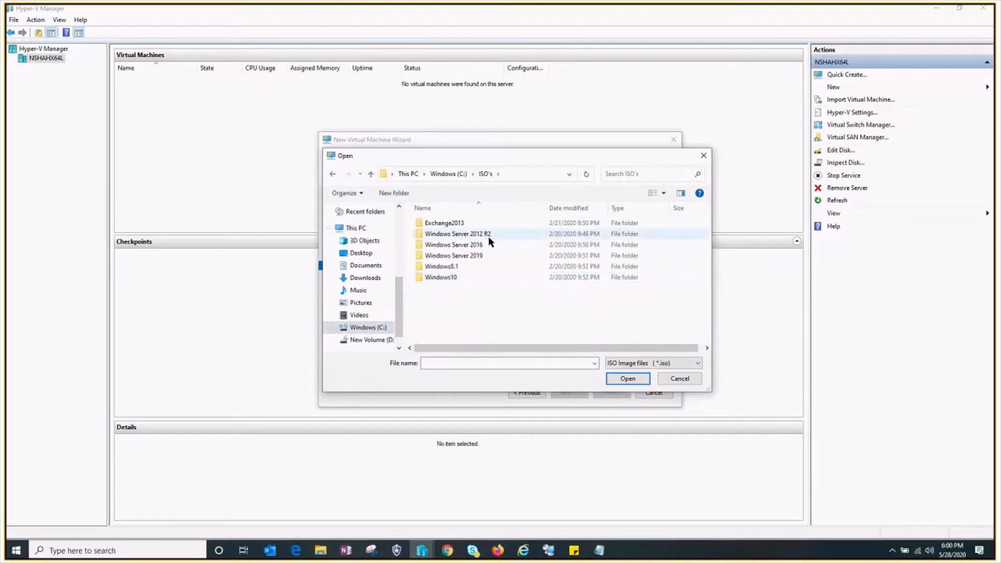
double_click(475, 255)
click(527, 223)
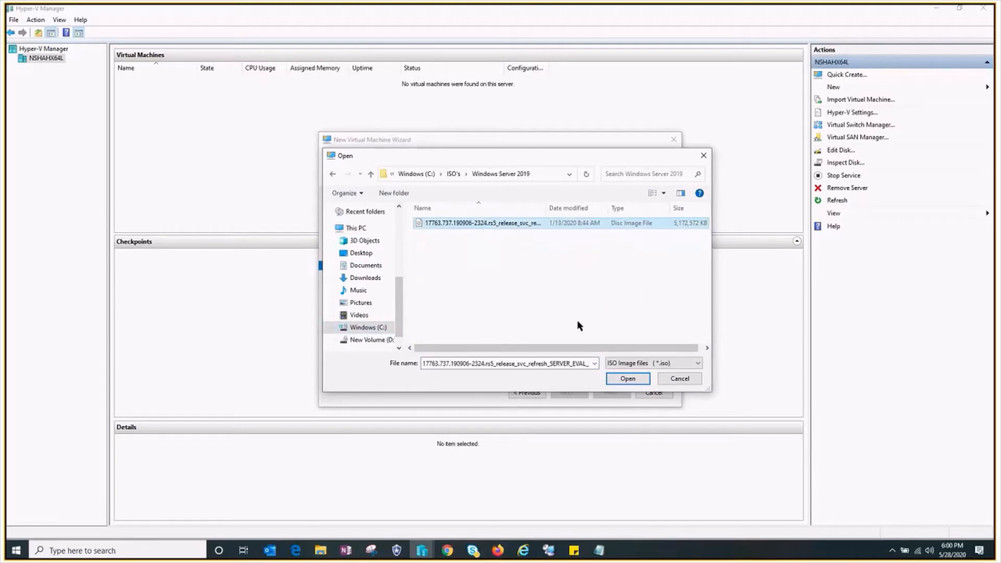
click(632, 379)
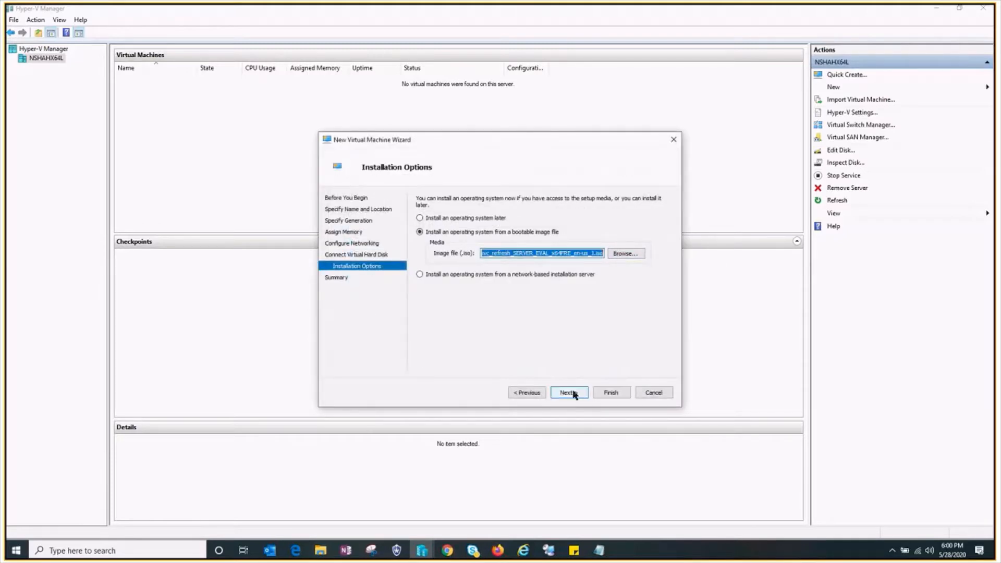
click(572, 392)
click(608, 393)
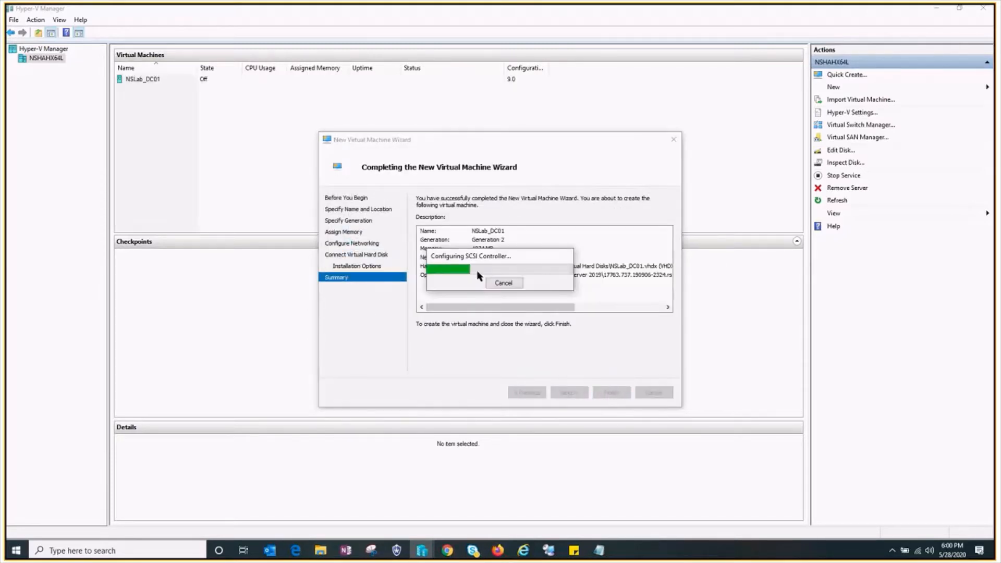
- Connect to the NSLab_DC01 virtual machine and start it, booting from the installation media
right_click(150, 82)
click(176, 90)
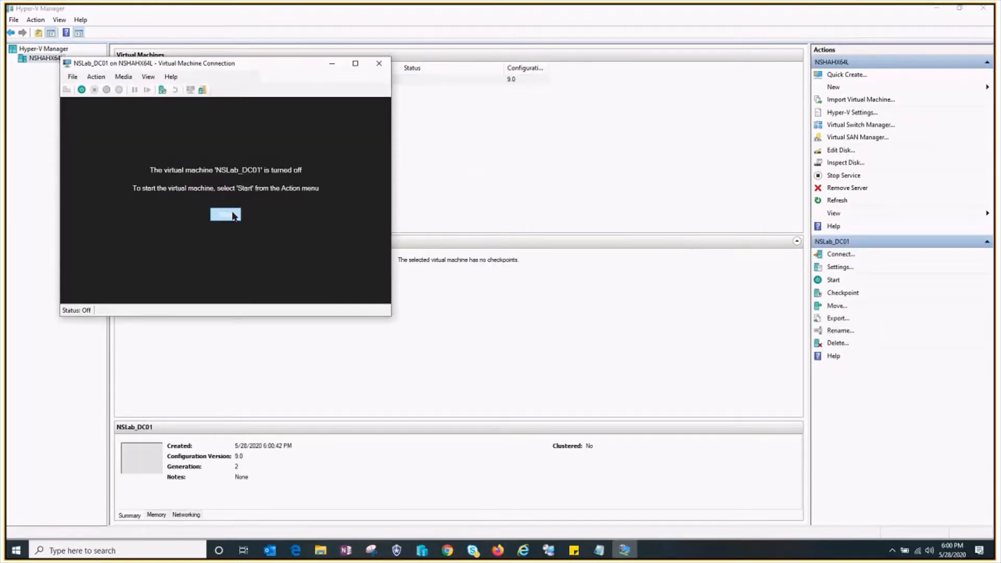
click(233, 215)
drag(268, 61, 406, 52)
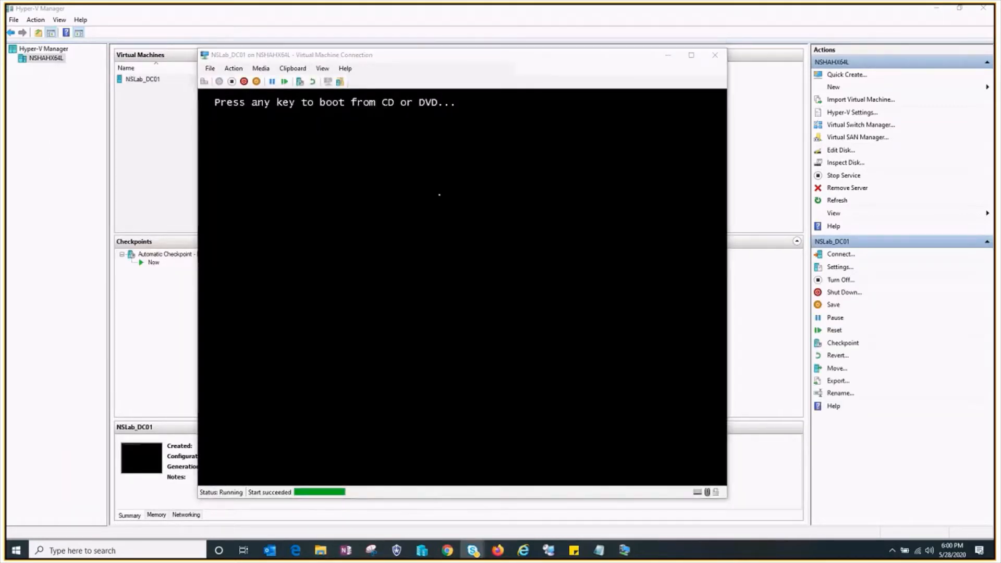
click(391, 200)
key(Return)
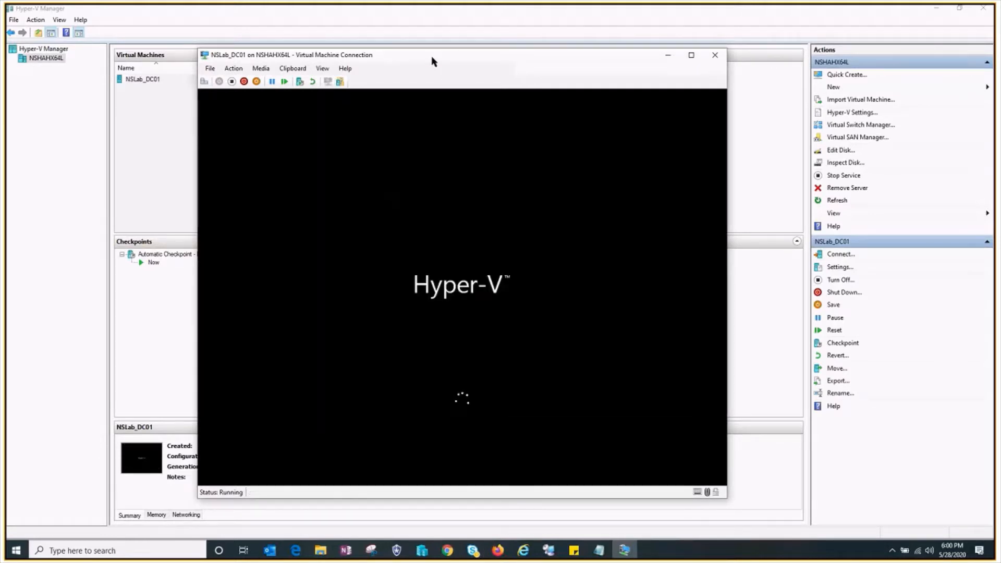
- Start the Windows Server 2019 installation and choose the Datacenter Evaluation (Desktop Experience) edition
drag(431, 59, 427, 58)
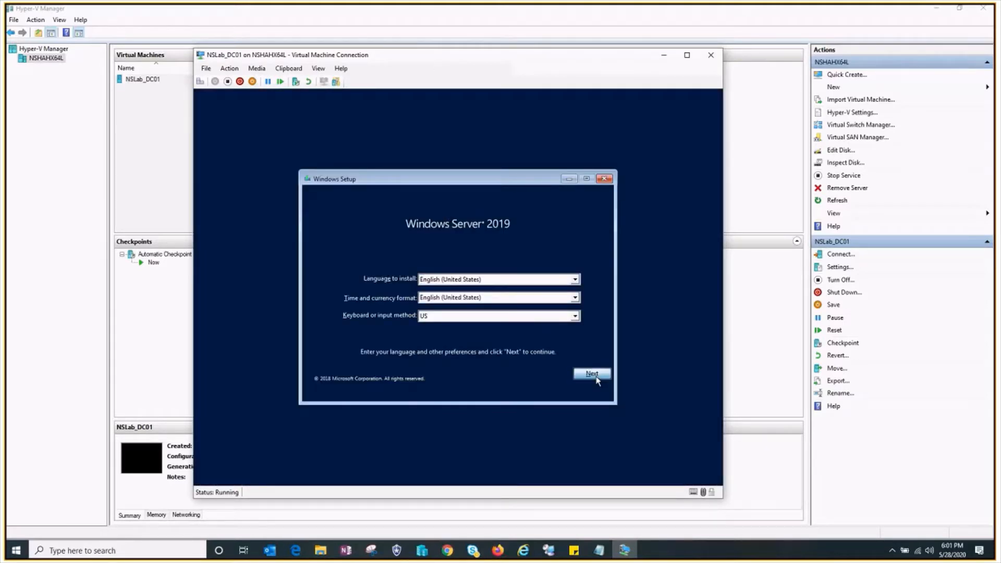
click(595, 374)
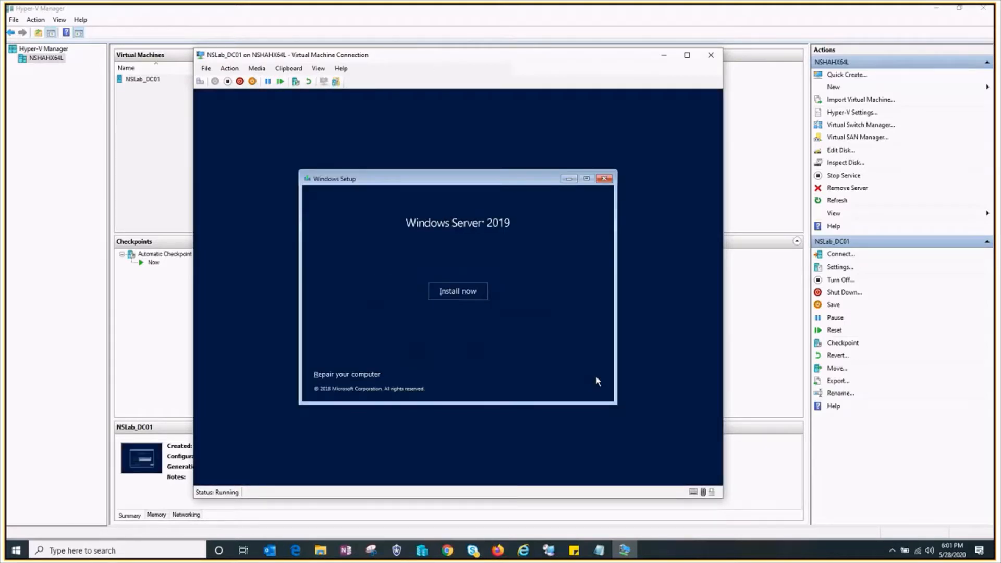
click(469, 294)
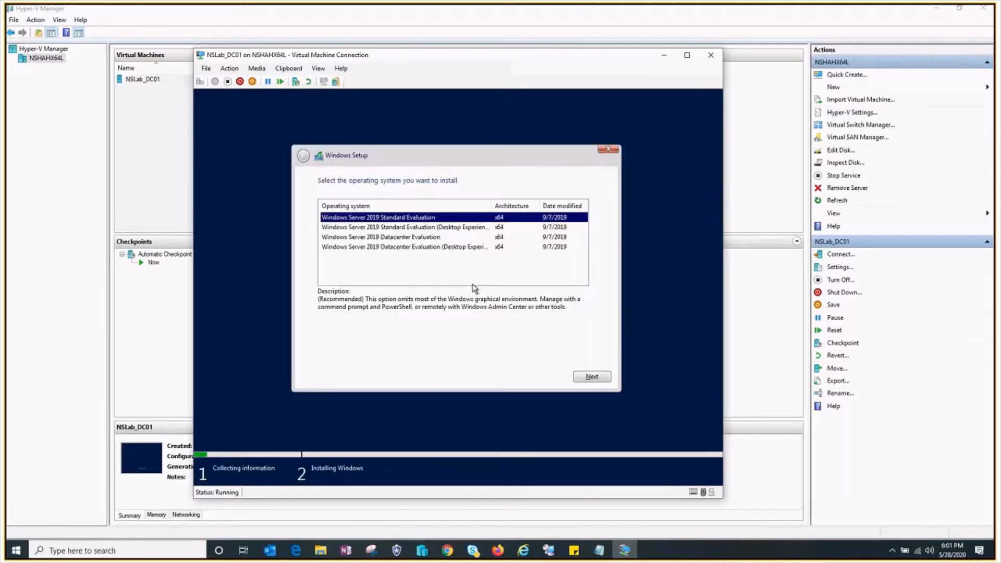
click(387, 248)
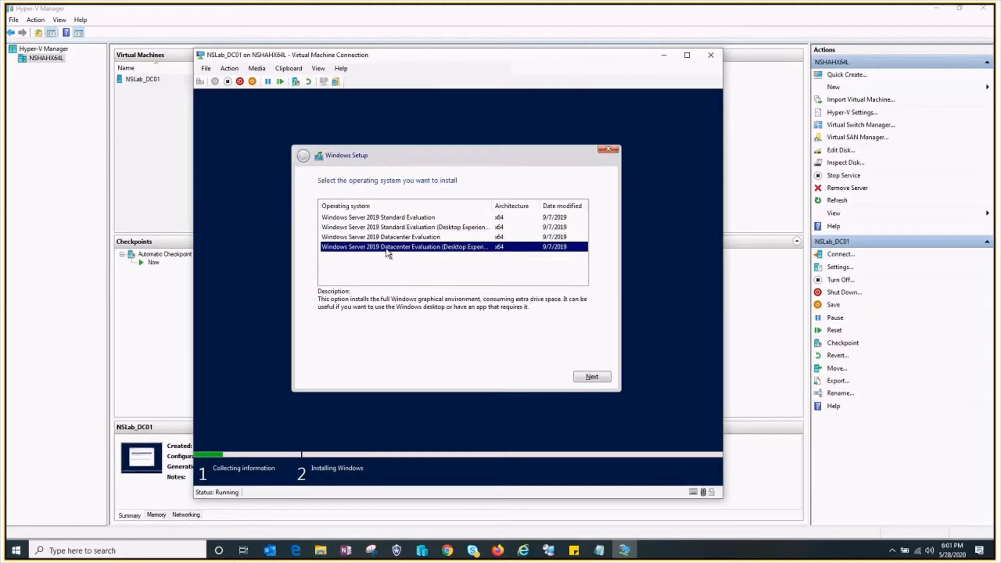
click(593, 380)
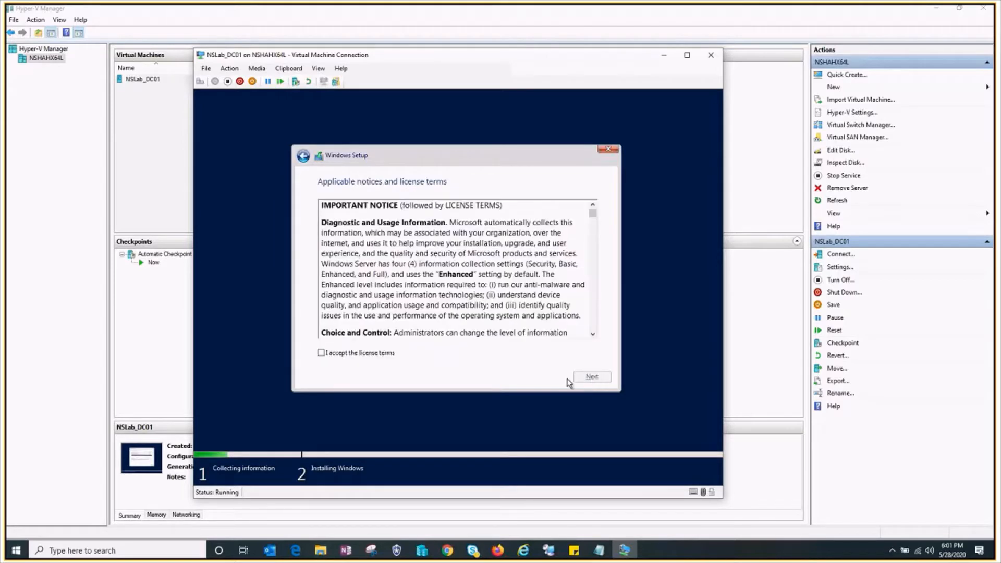
- Accept the license terms and choose the Custom: Install Windows only (advanced) installation type
click(385, 353)
click(593, 380)
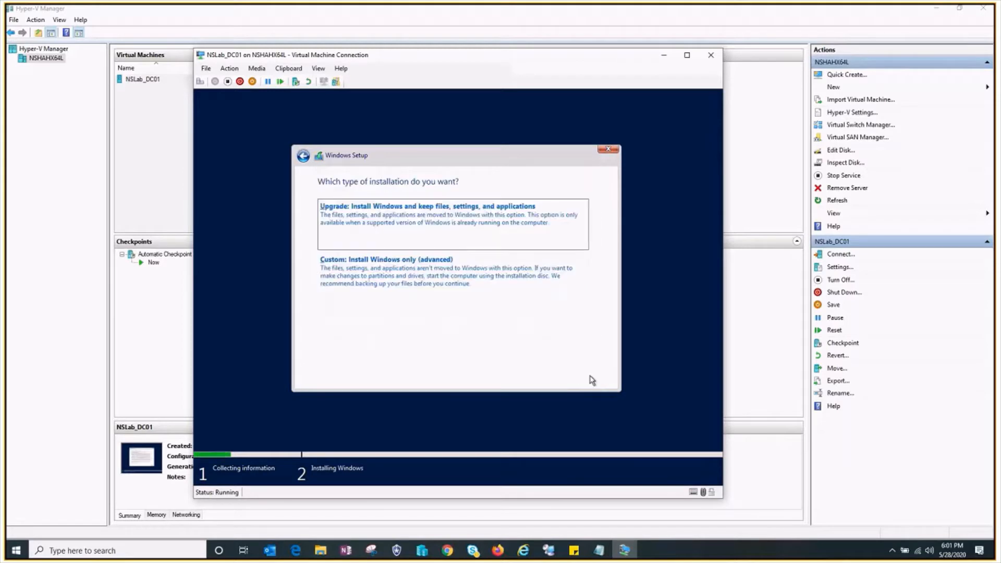
click(402, 277)
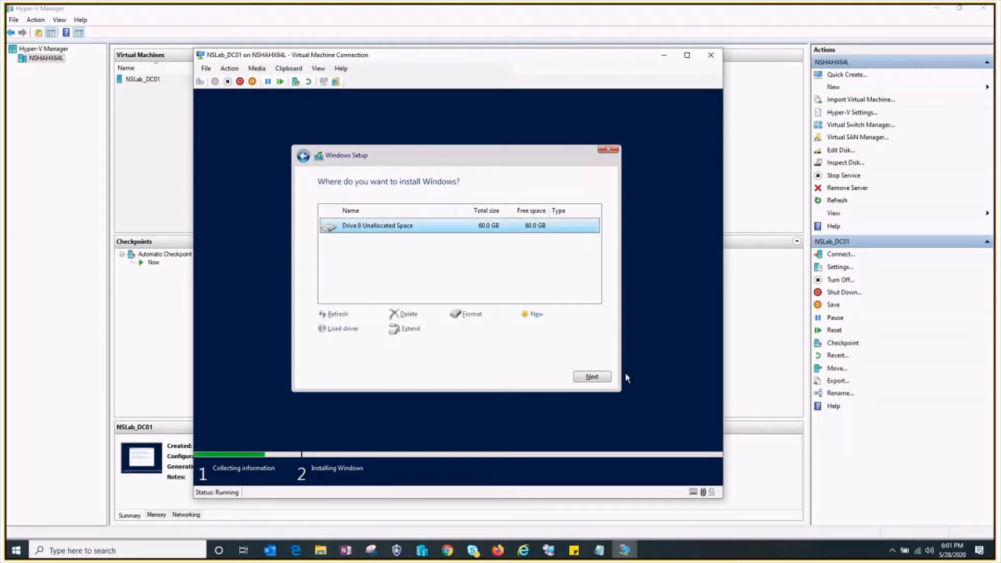
- Install Windows on the unallocated space of Drive 0
click(600, 378)
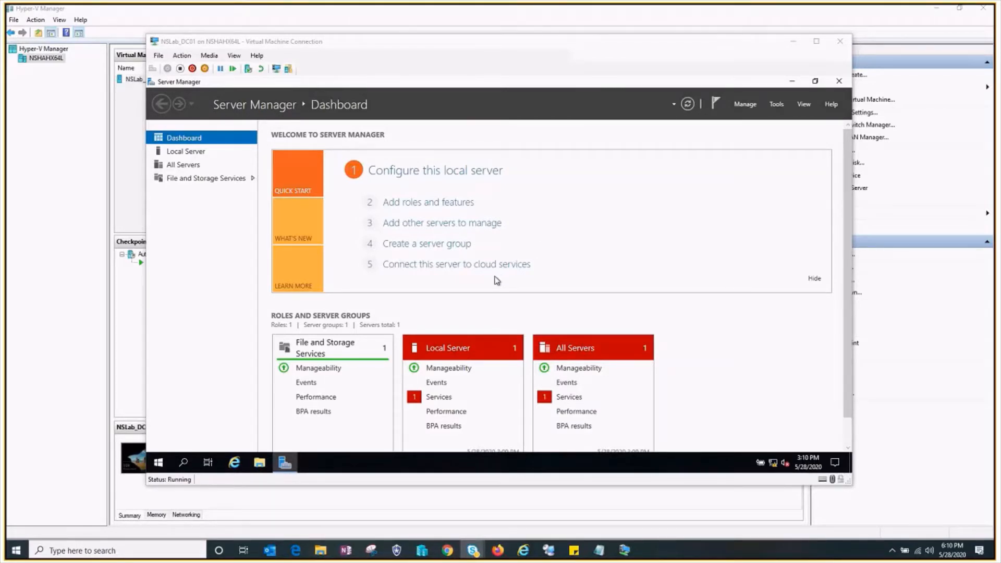
- Close Server Manager on the new server and refresh the desktop
click(496, 281)
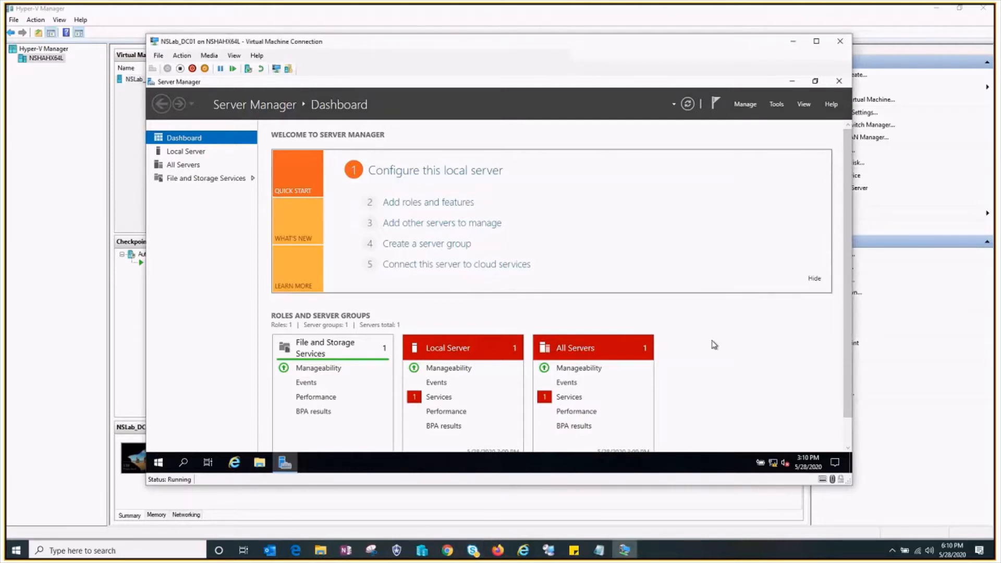
click(839, 82)
right_click(367, 128)
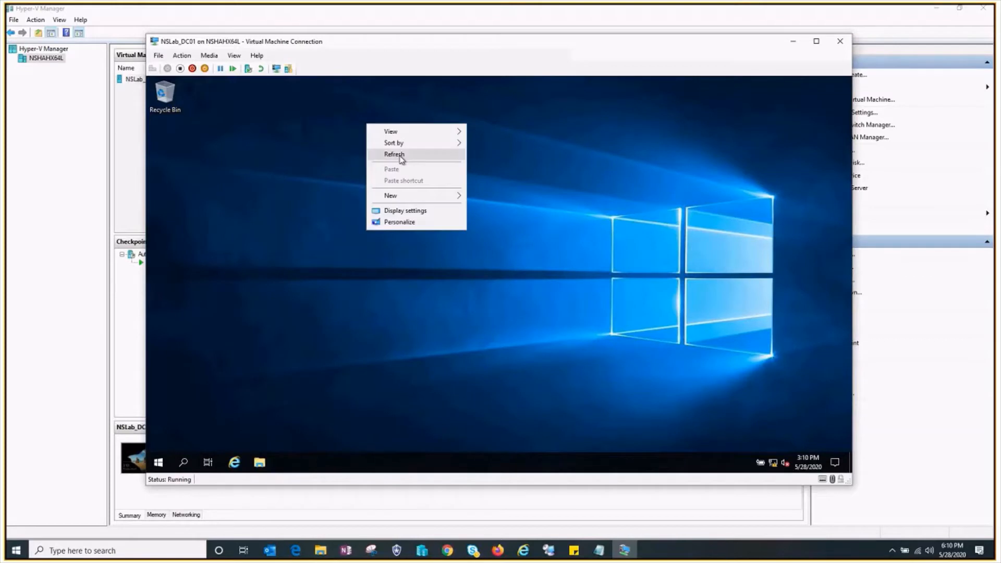
right_click(345, 135)
click(381, 164)
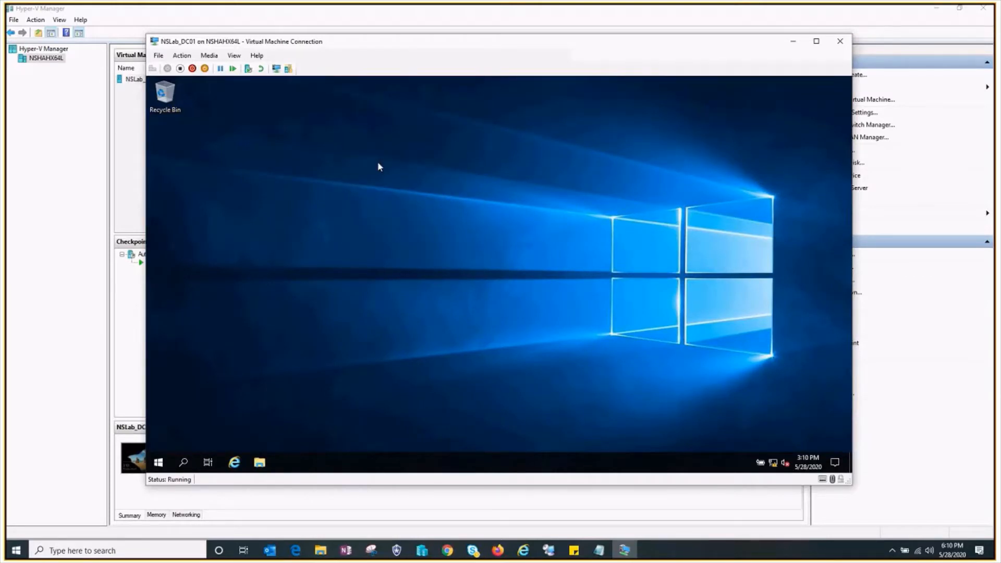
right_click(377, 161)
click(407, 194)
- Open Network Connections with ncpa.cpl and disable Internet Protocol Version 6 (TCP/IPv6) in the Ethernet adapter's properties
key(super+r)
text(ncpa)
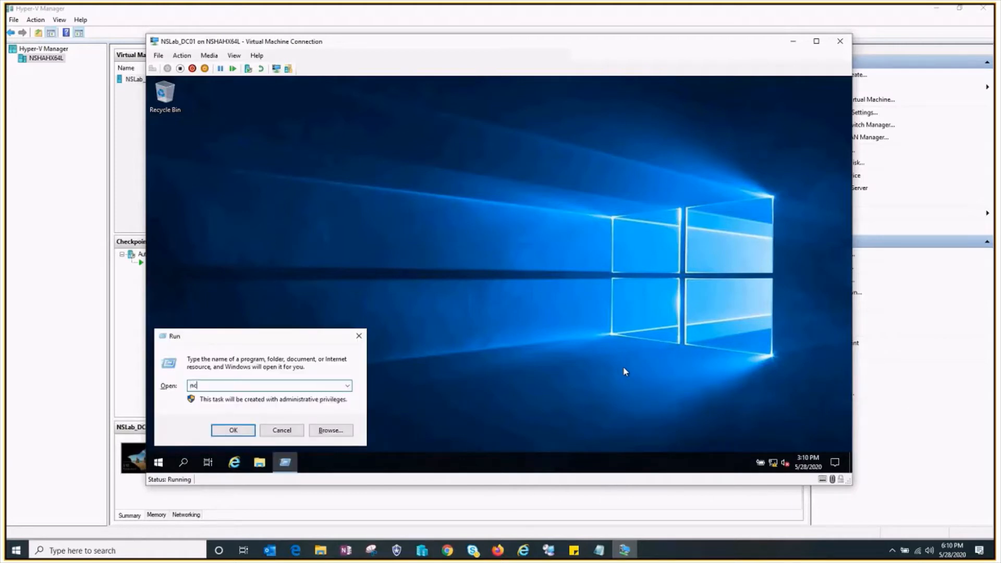
text(.cpl)
key(Return)
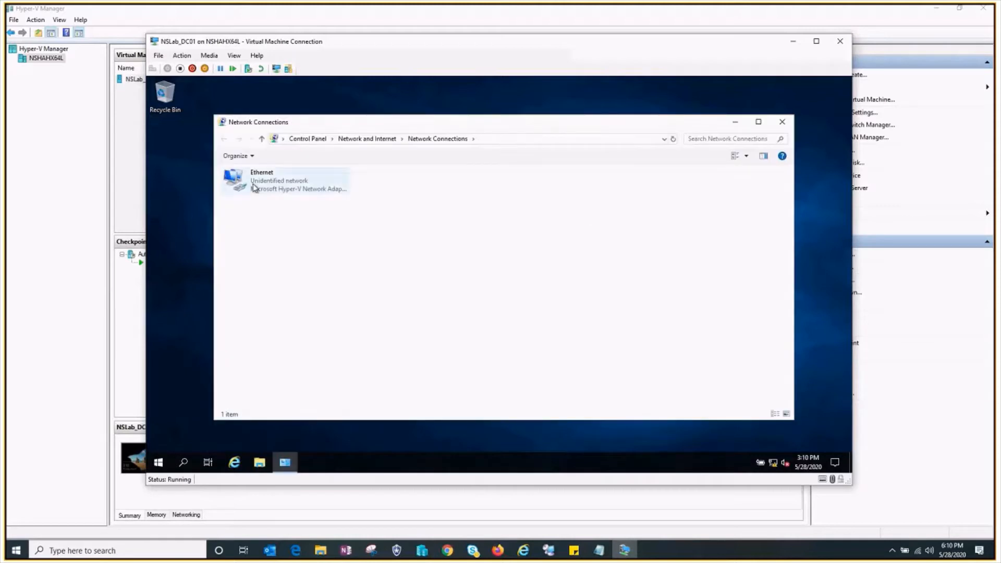
right_click(251, 184)
click(284, 282)
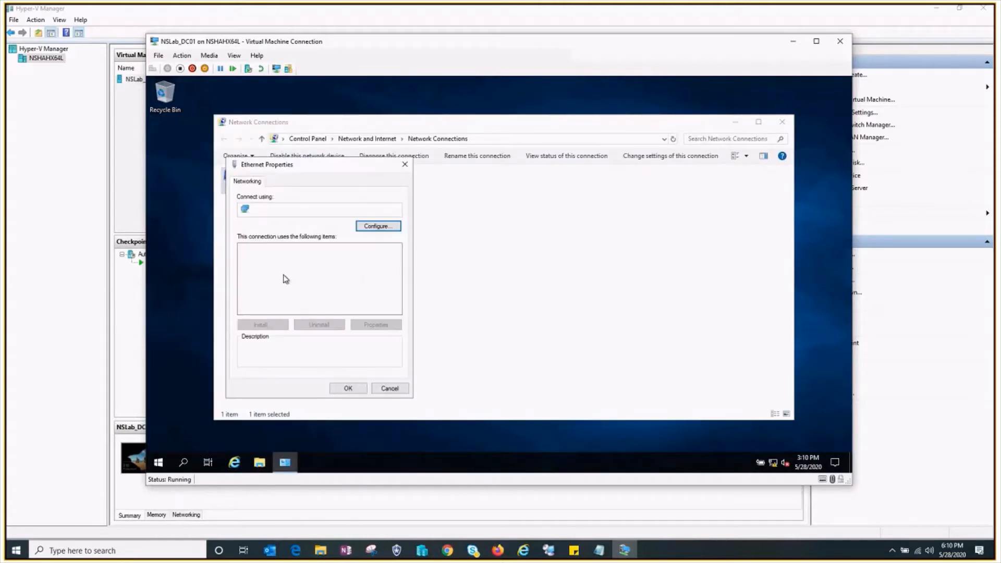
scroll(291, 300, down, 1)
click(244, 283)
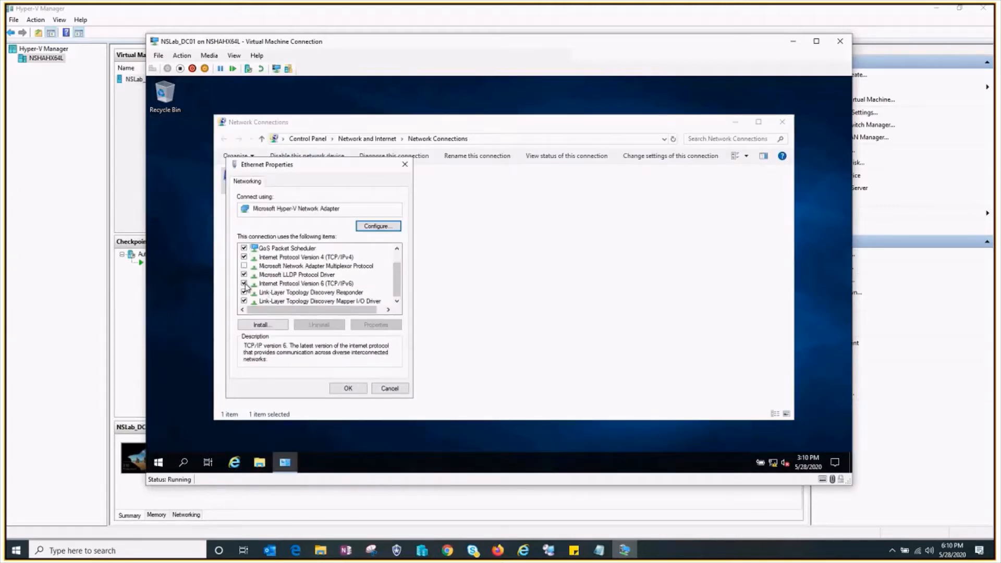
scroll(284, 279, up, 1)
- Assign the static IP address 10.0.0.1 and a subnet mask in the Ethernet adapter's IPv4 properties
double_click(284, 275)
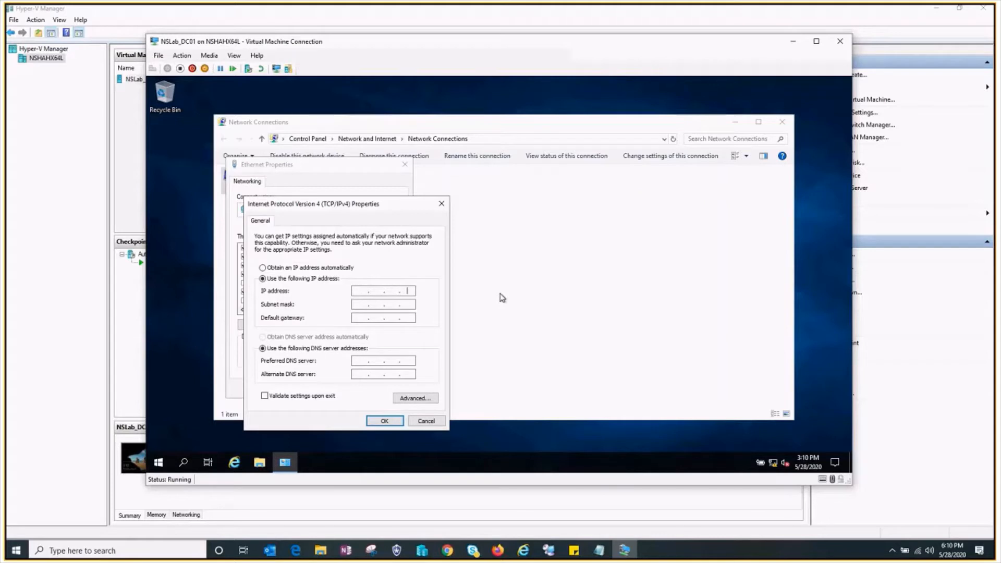
text(10.0.0.1)
key(Tab)
key(Right)
text(255 . 255)
key(Tab)
- Enter the preferred DNS server, save the Ethernet adapter's settings and close Network Connections
click(353, 362)
text(1)
click(384, 420)
click(347, 388)
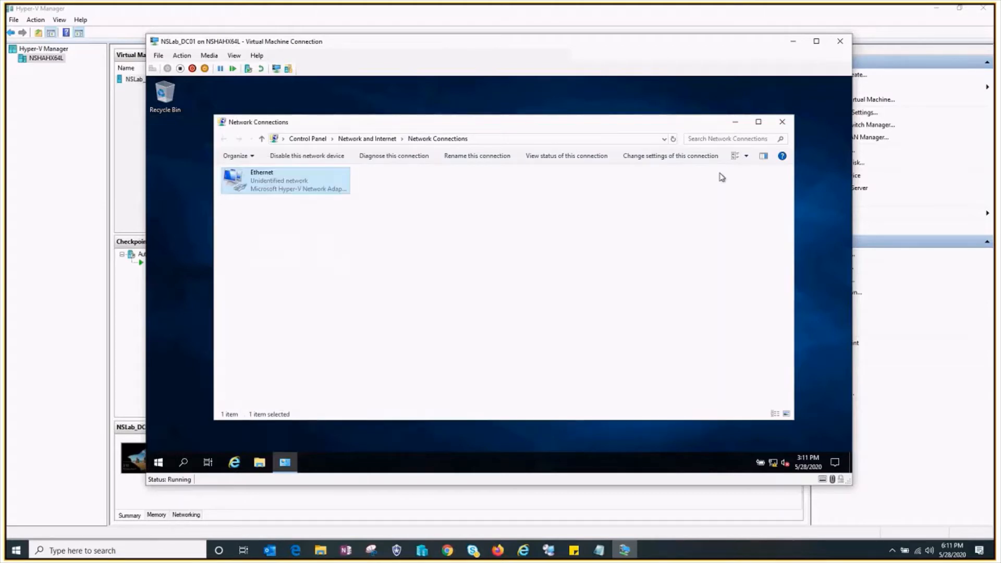
click(783, 123)
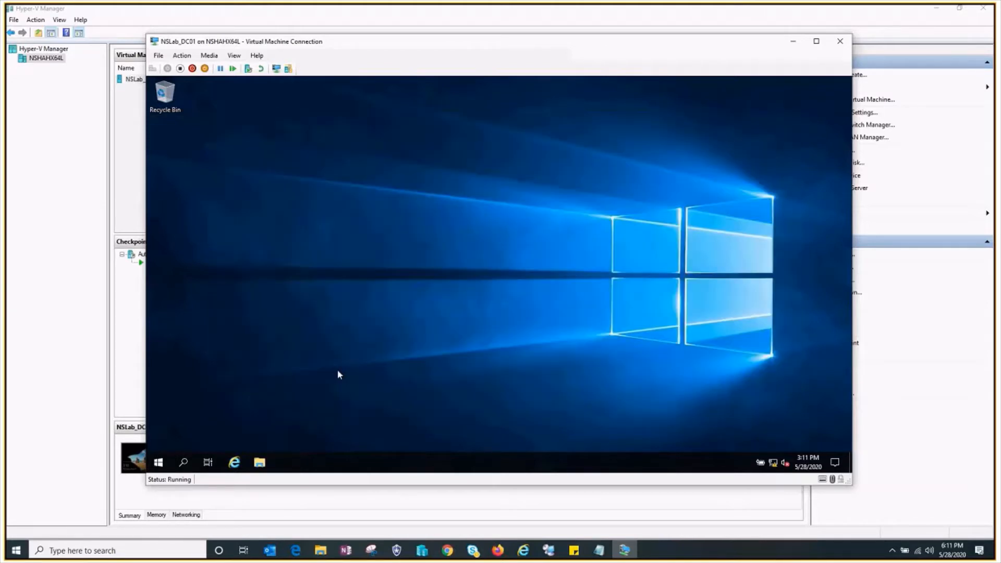
click(183, 462)
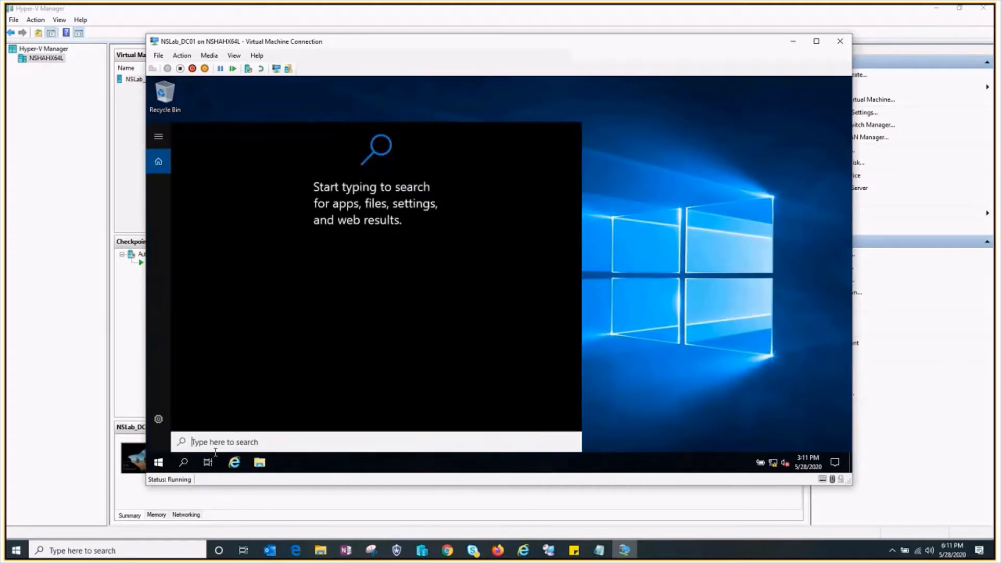
text(window)
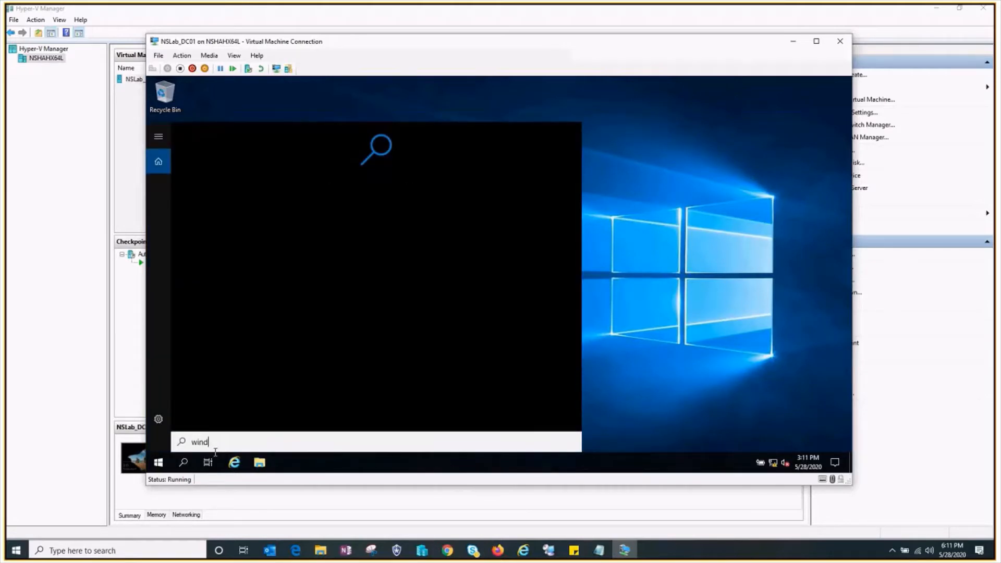
key(BackSpace)
key(BackSpace)
key(BackSpace)
key(BackSpace)
key(BackSpace)
key(BackSpace)
text(com)
key(BackSpace)
key(BackSpace)
text(m)
key(BackSpace)
text(md)
key(BackSpace)
key(BackSpace)
key(BackSpace)
text(command)
key(BackSpace)
key(BackSpace)
key(BackSpace)
key(BackSpace)
key(BackSpace)
key(BackSpace)
key(BackSpace)
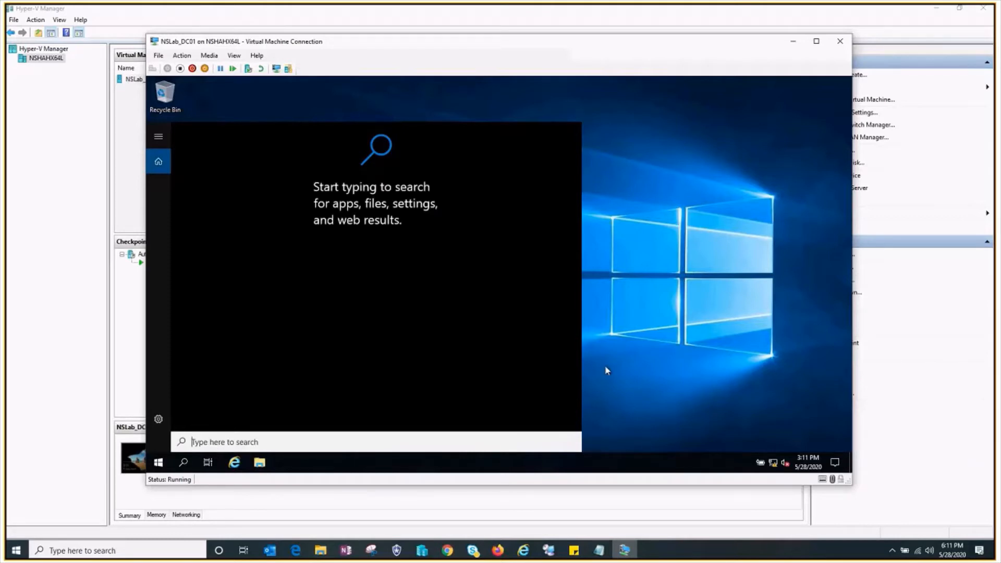
- Open a Command Prompt by running cmd
key(super+r)
text(cmd)
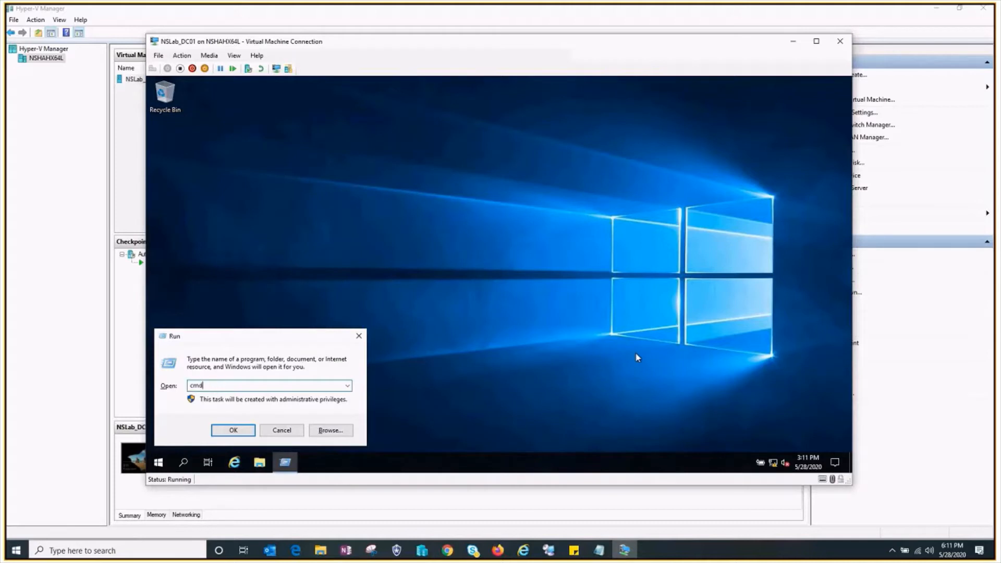
key(Return)
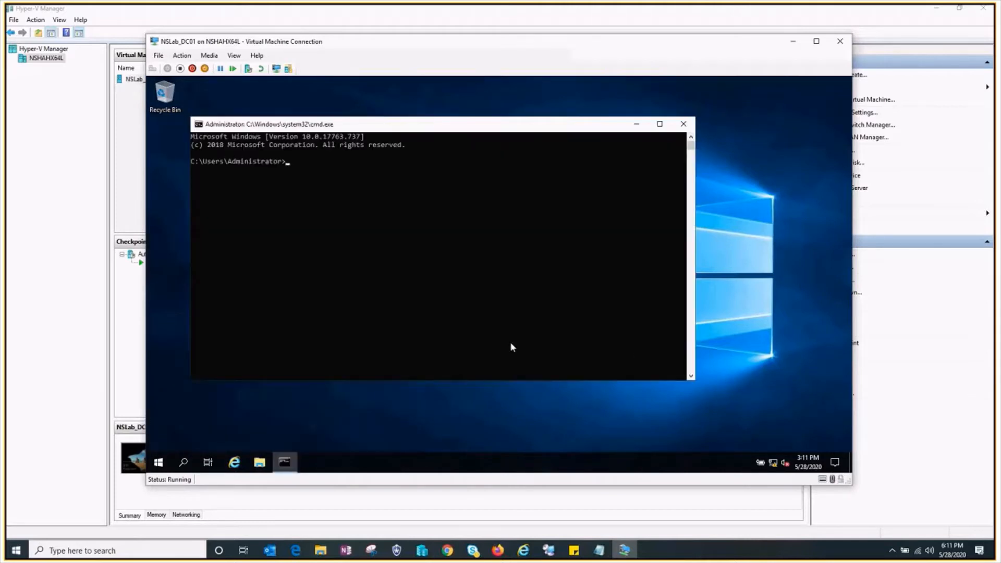
- Turn off the firewall for all profiles with netsh advfirewall set allprofiles state off, and close the Command Prompt
click(436, 245)
text(netsh)
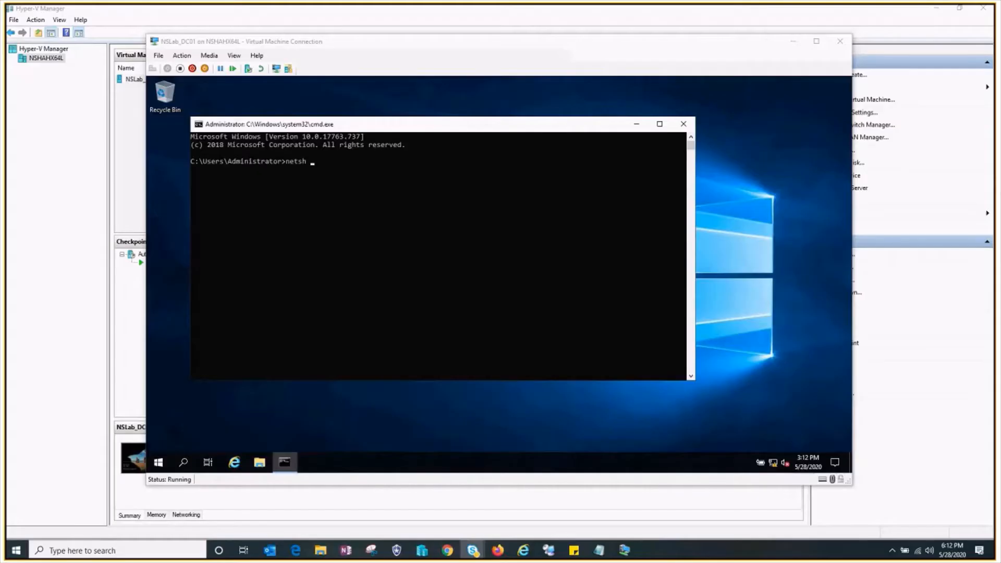
click(394, 199)
text(adv)
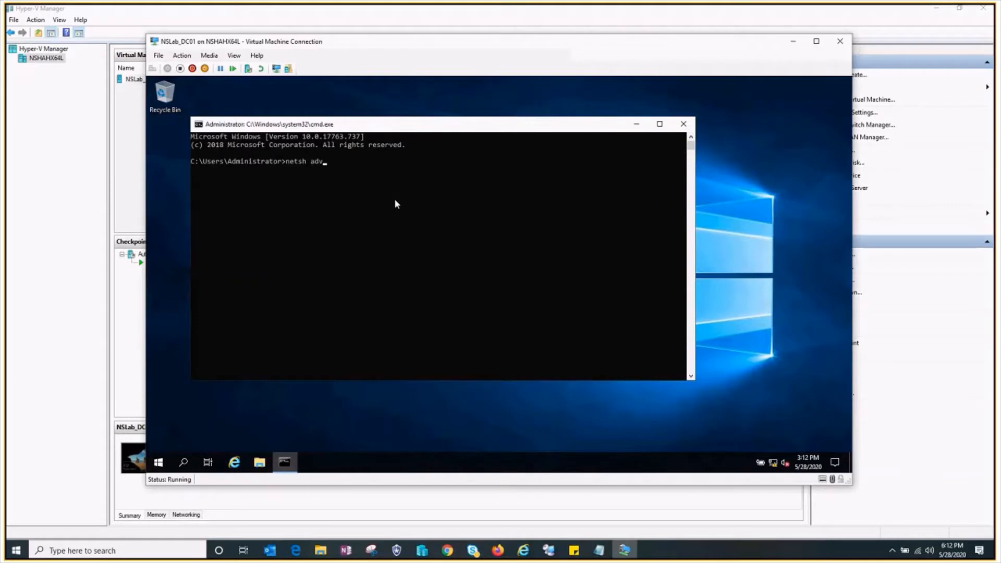
text(firewall set allprf)
key(BackSpace)
text(ofiles )
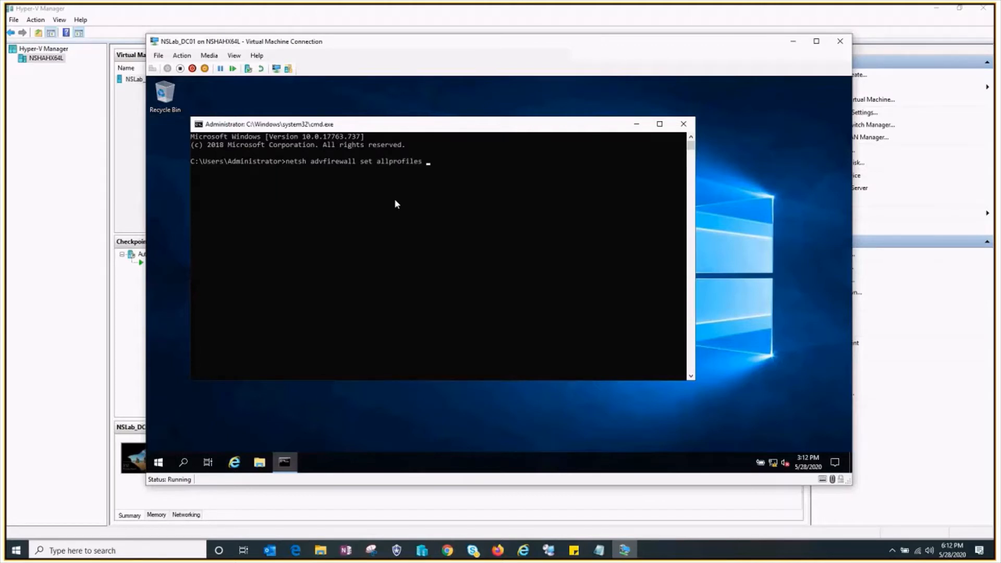
text(state off)
key(Return)
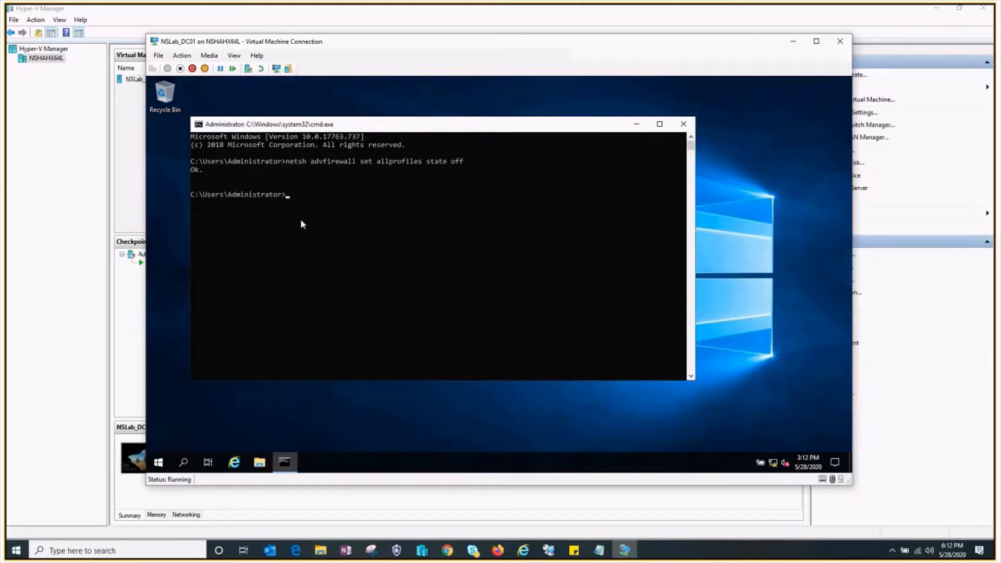
click(683, 124)
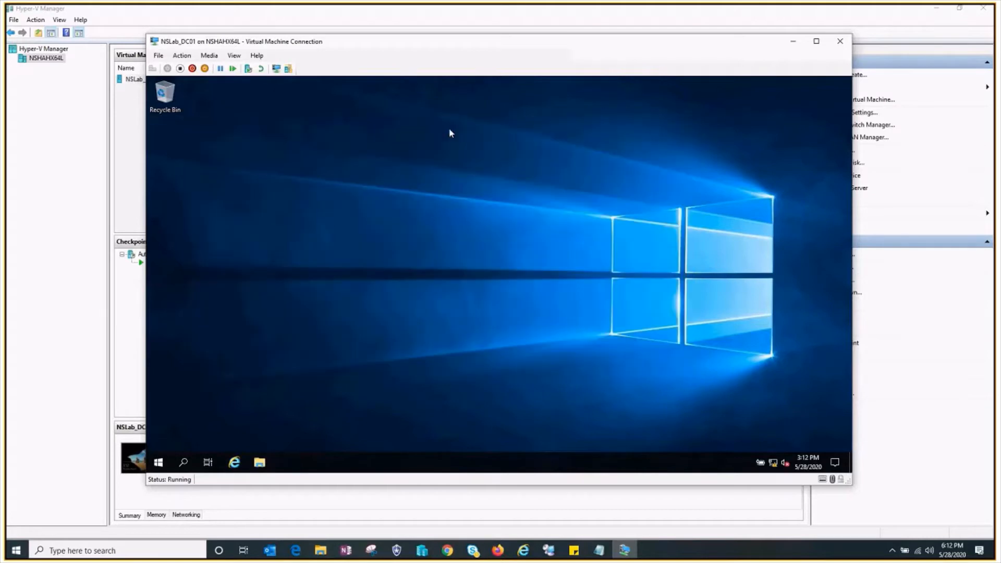
- Open the computer name settings in System Properties from the properties of This PC
right_click(449, 130)
click(495, 156)
click(259, 462)
click(247, 242)
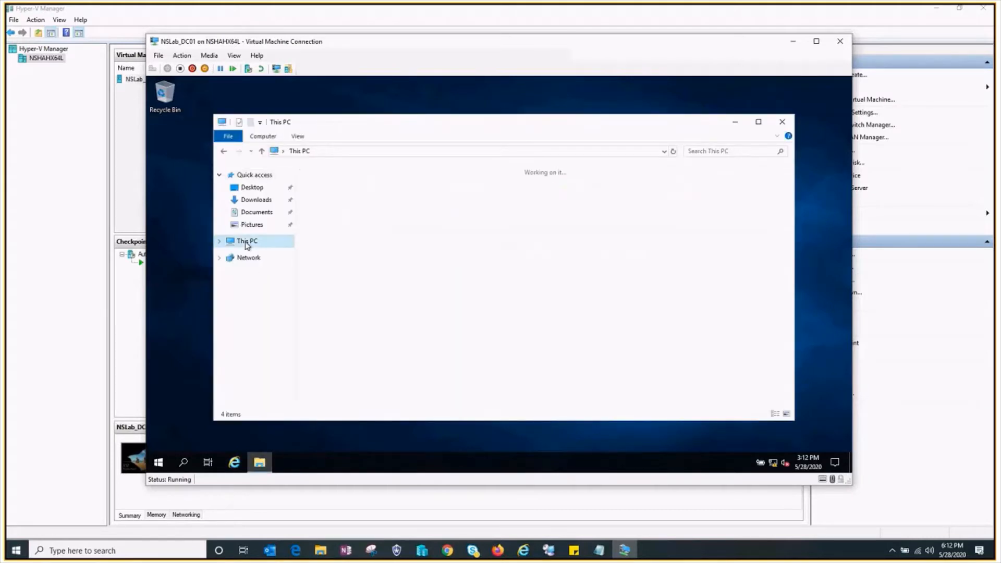
right_click(247, 245)
click(300, 380)
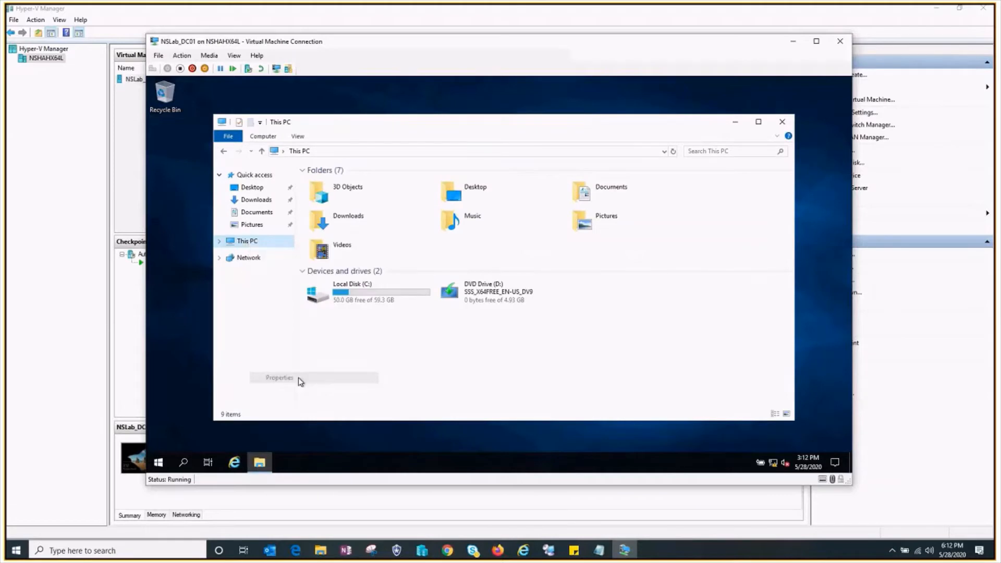
click(761, 319)
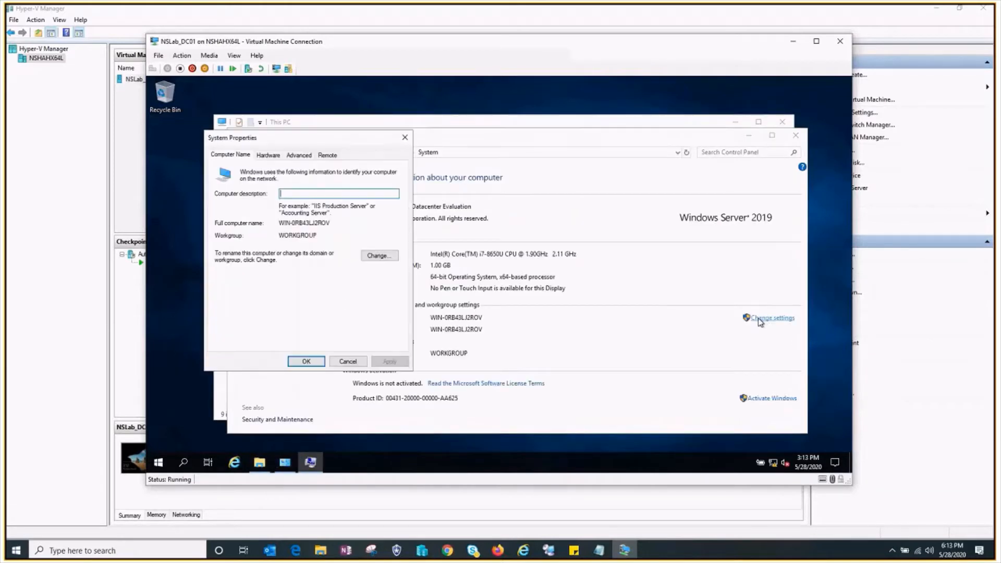
click(269, 155)
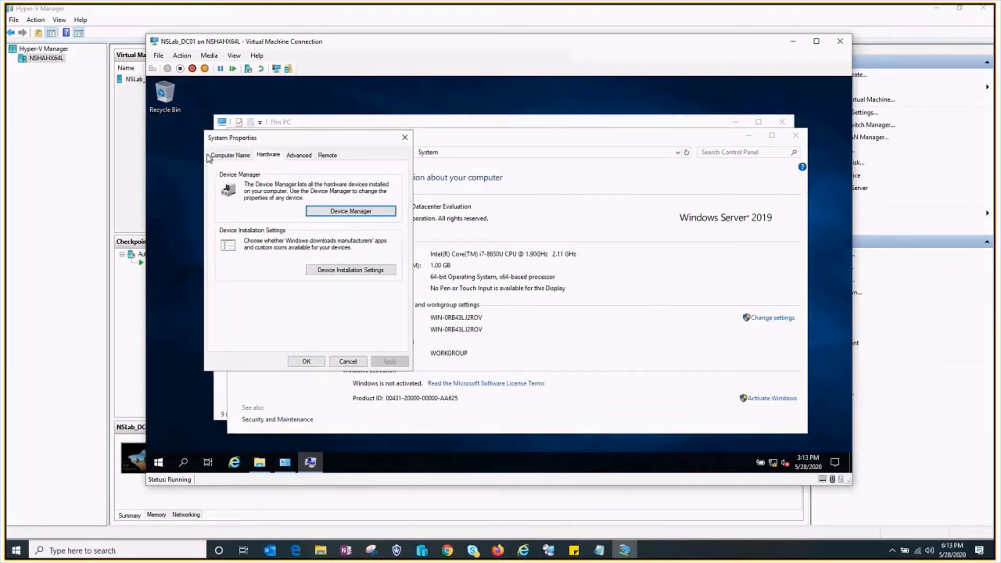
click(230, 155)
- Rename the computer to NSLab_DC01, keeping it in WORKGROUP and accepting the non-standard characters
click(386, 255)
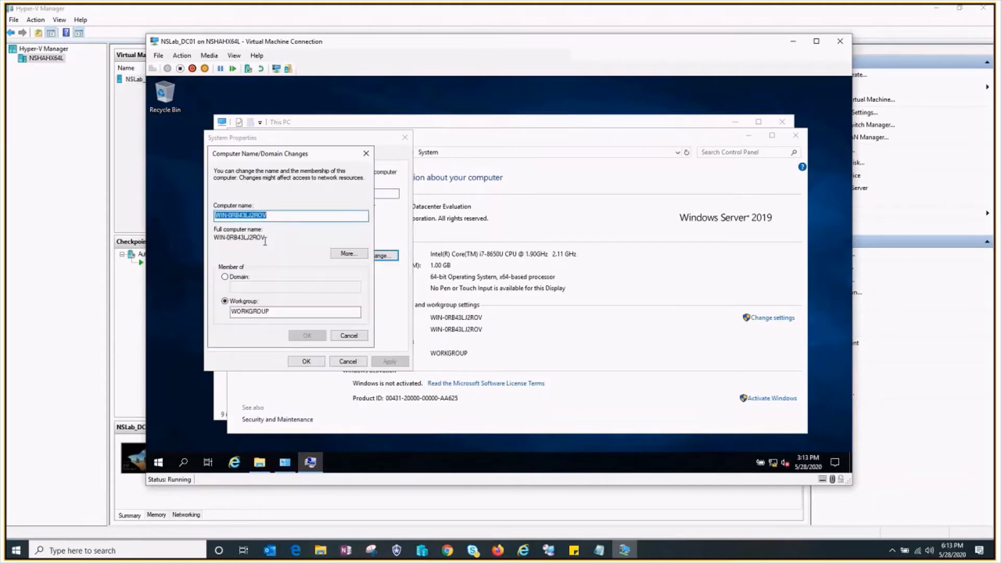
drag(290, 219, 14, 218)
text(NSLab)
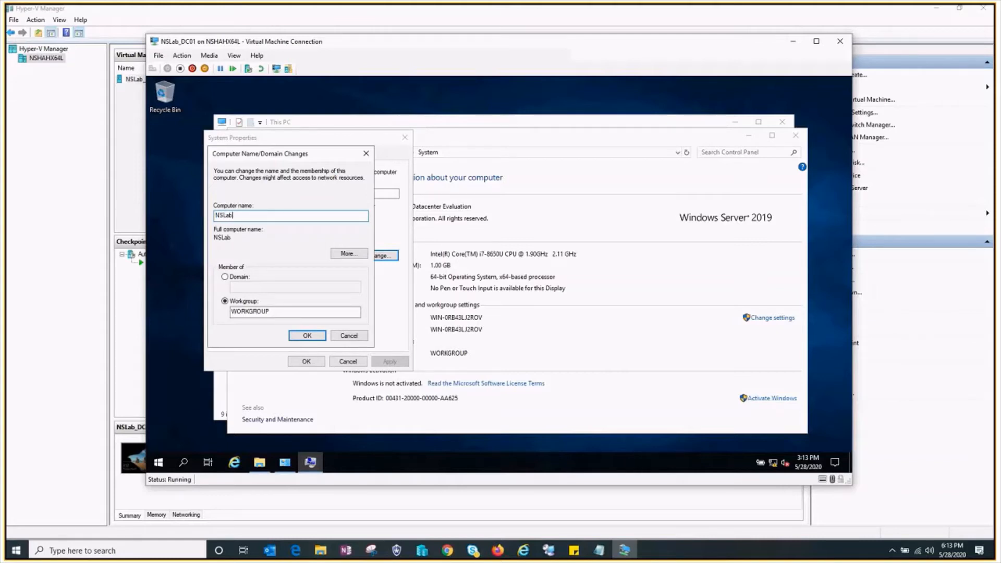
text(_DC01)
click(307, 336)
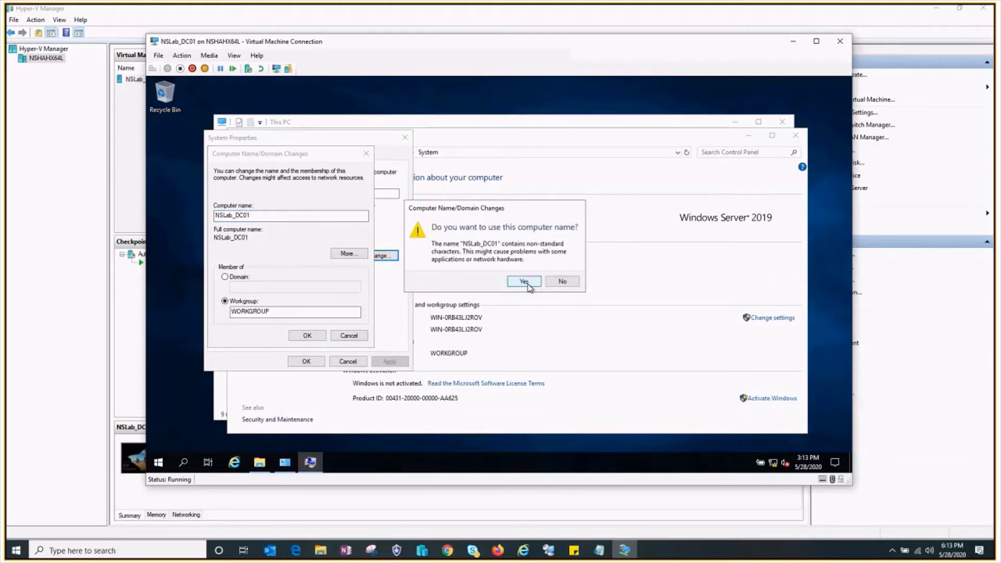
click(529, 285)
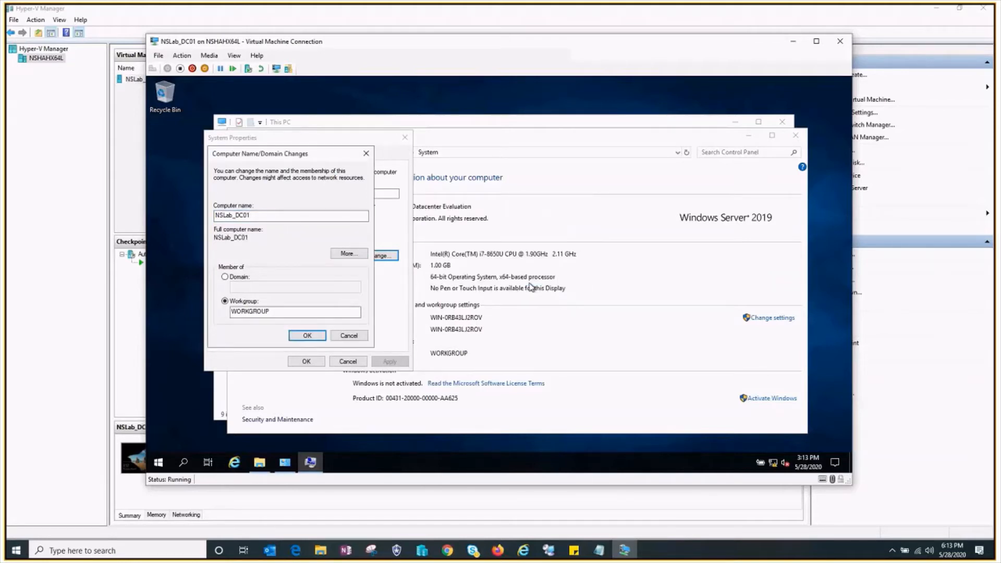
click(300, 332)
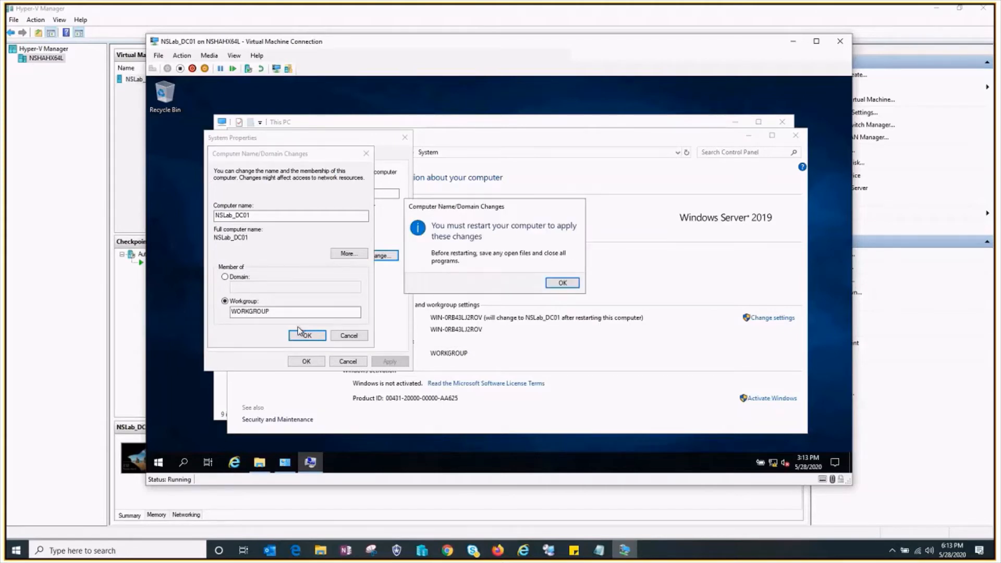
- Restart the server to apply the new name and sign in as Administrator with the account password
click(562, 282)
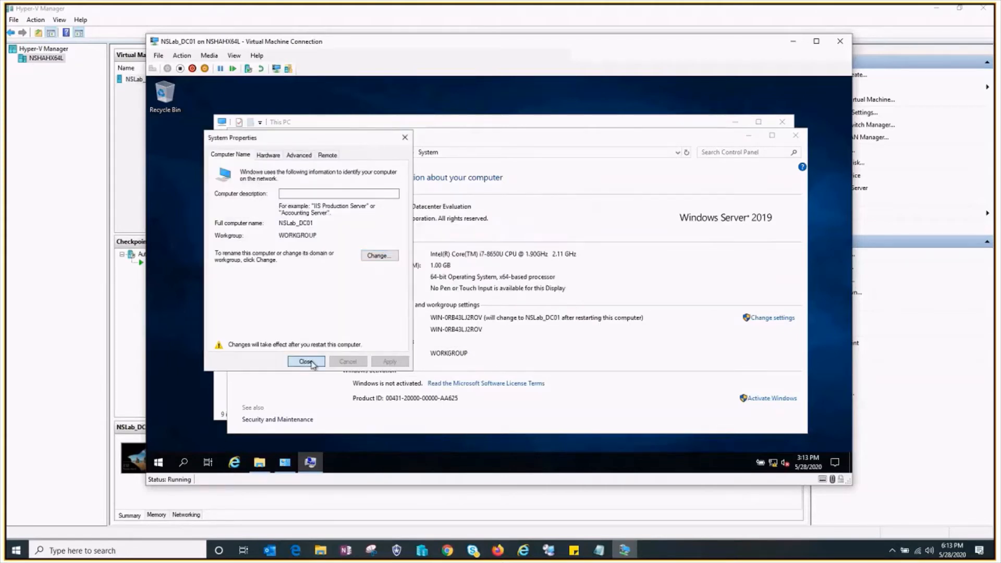
click(306, 361)
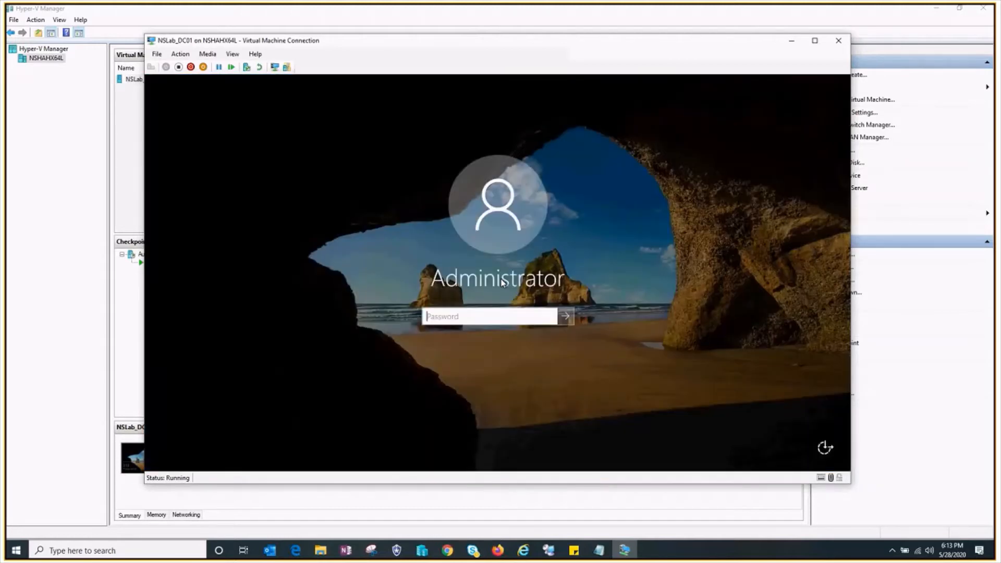
text(••••••••)
key(Return)
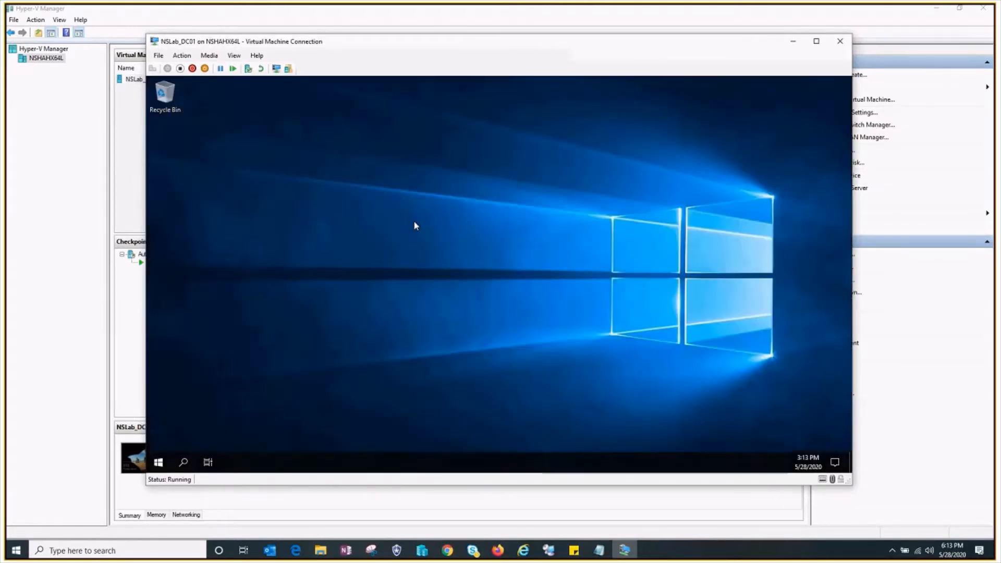
right_click(371, 186)
click(420, 218)
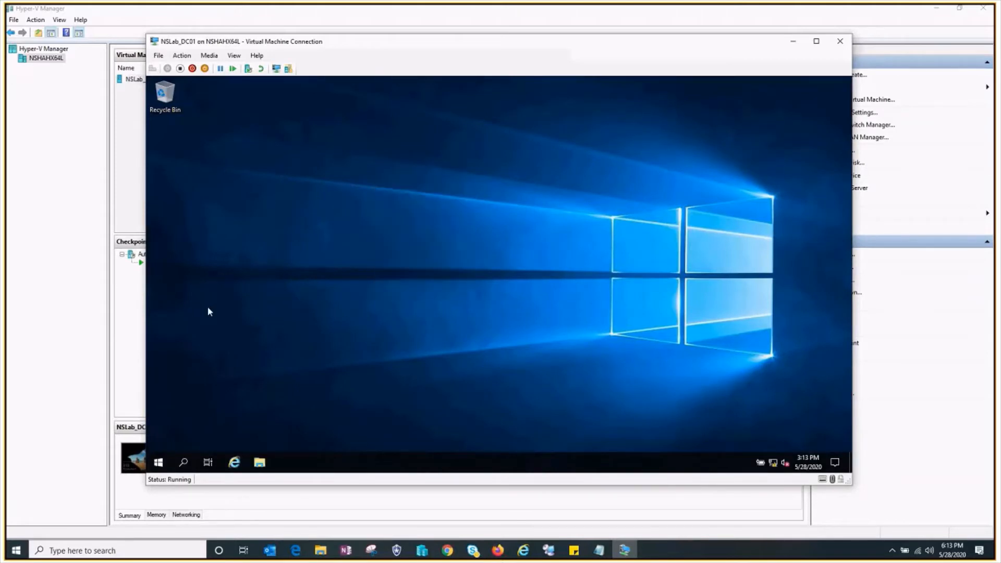
click(182, 463)
click(671, 353)
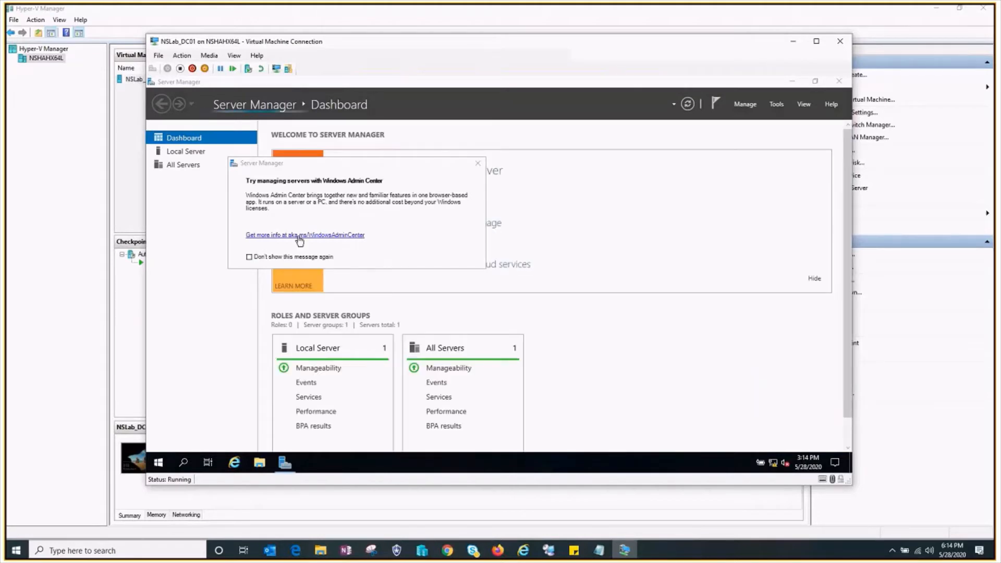
- Dismiss the Windows Admin Center message and start adding roles with a role-based installation on the NSLab_DC01 server
click(478, 163)
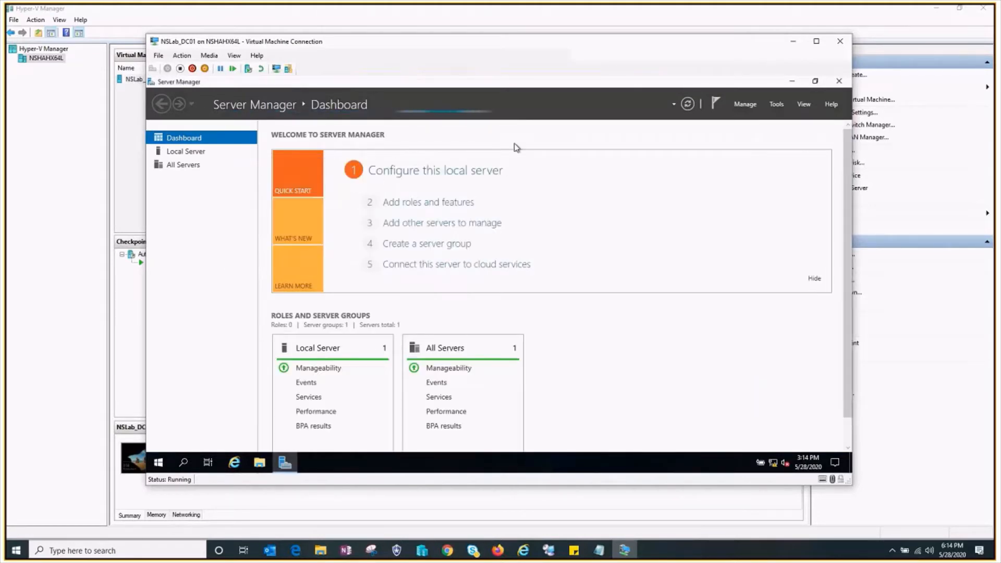
click(741, 107)
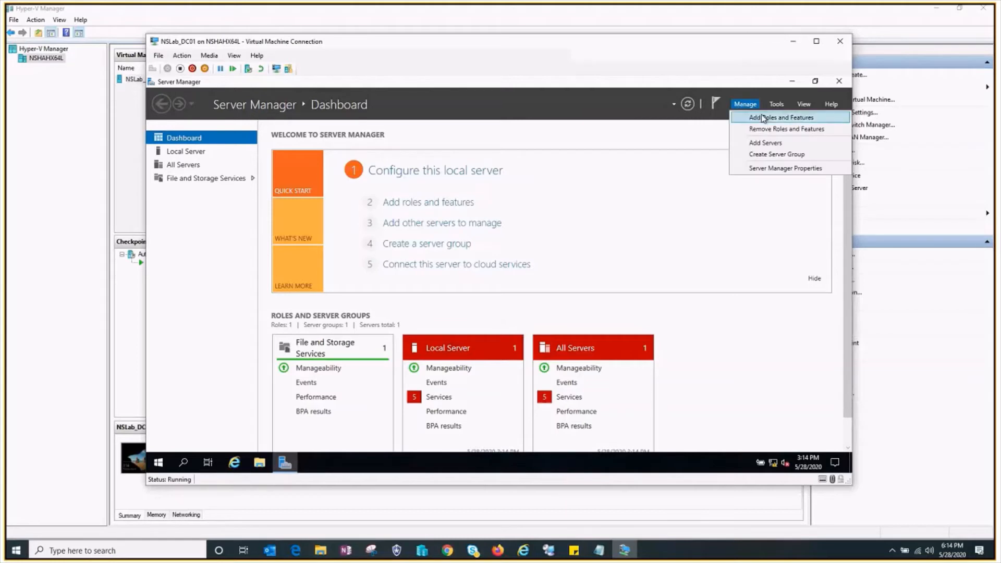
click(763, 117)
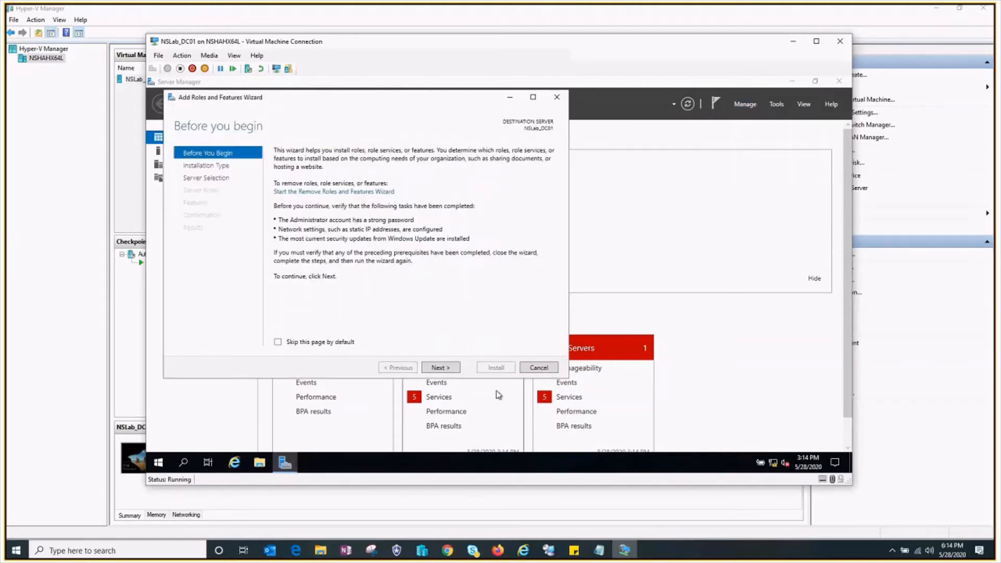
click(449, 367)
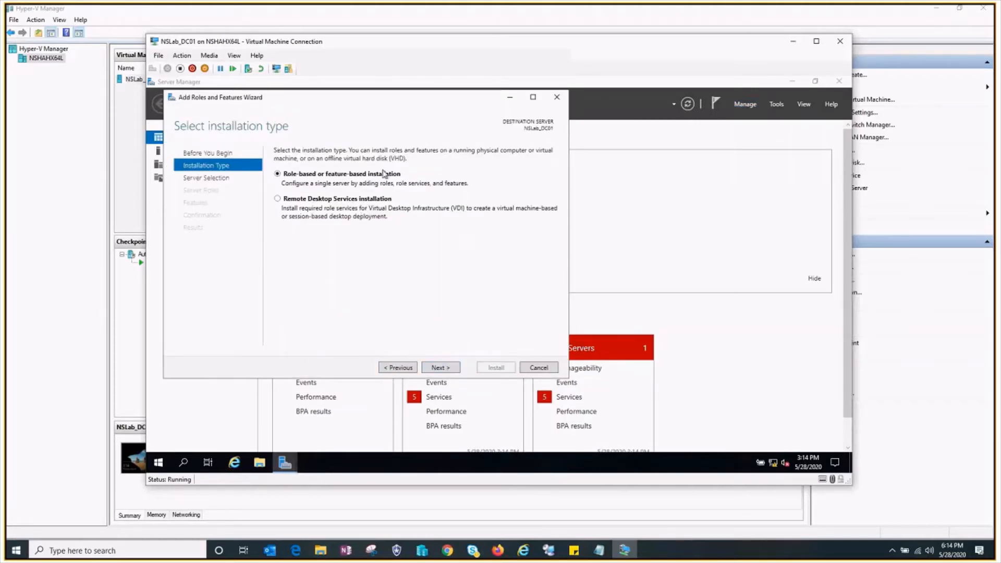
click(438, 368)
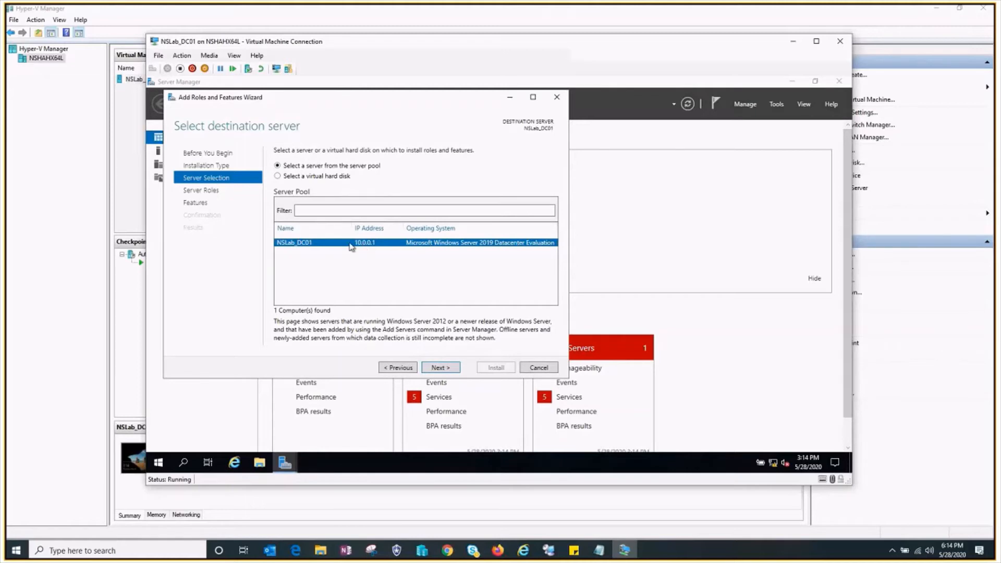
click(441, 368)
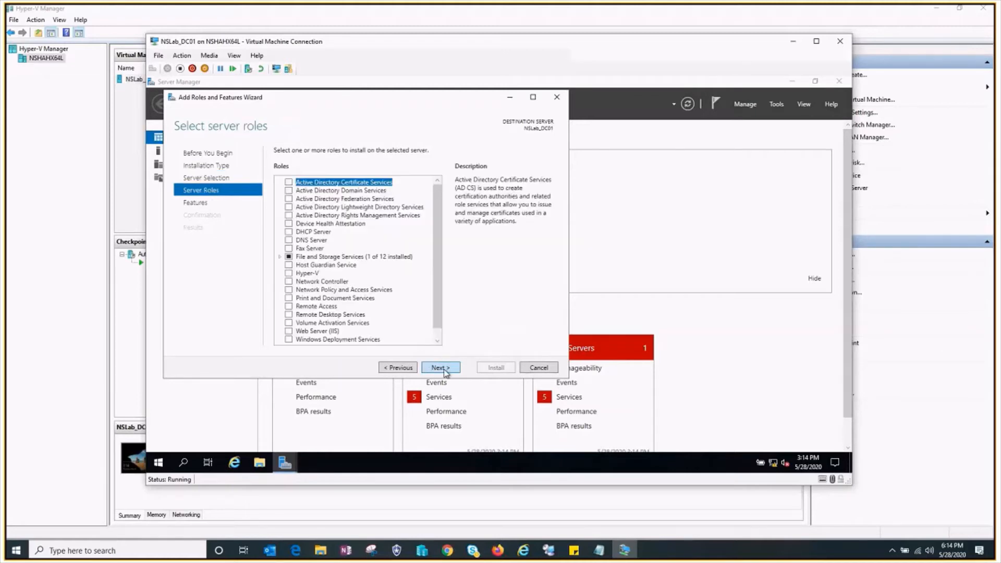
- Select the Active Directory Domain Services role together with its required features and management tools
click(289, 190)
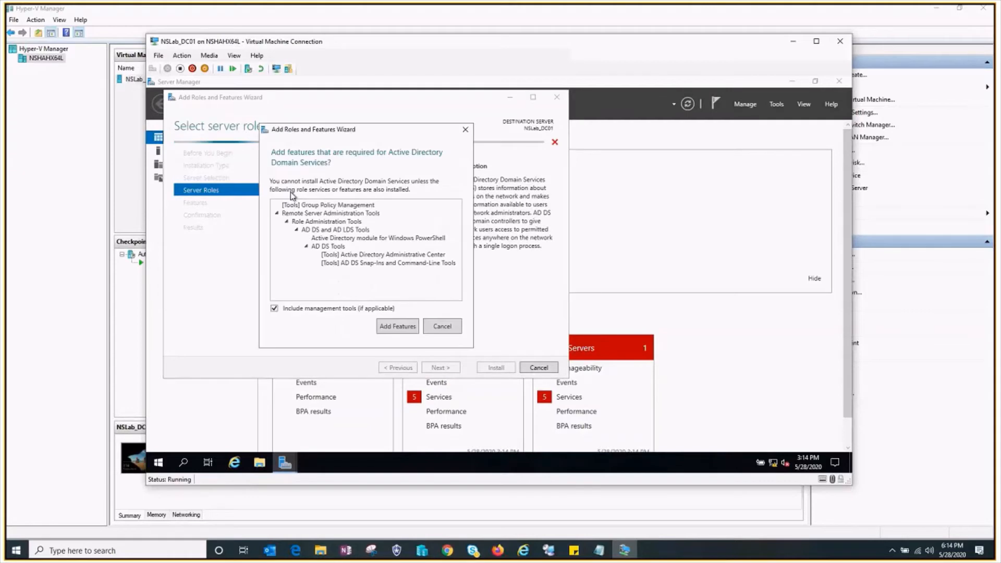
click(406, 330)
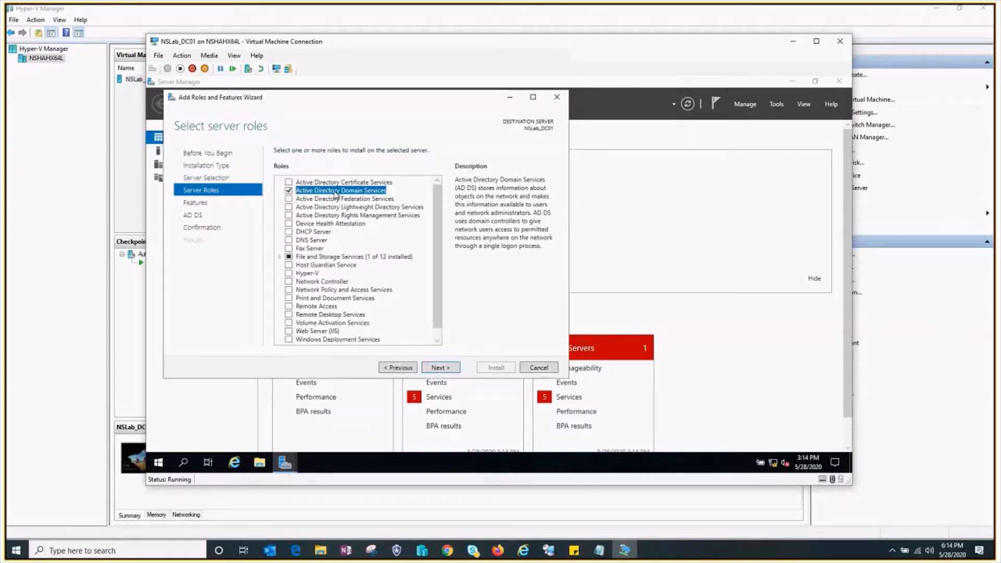
scroll(340, 207, down, 1)
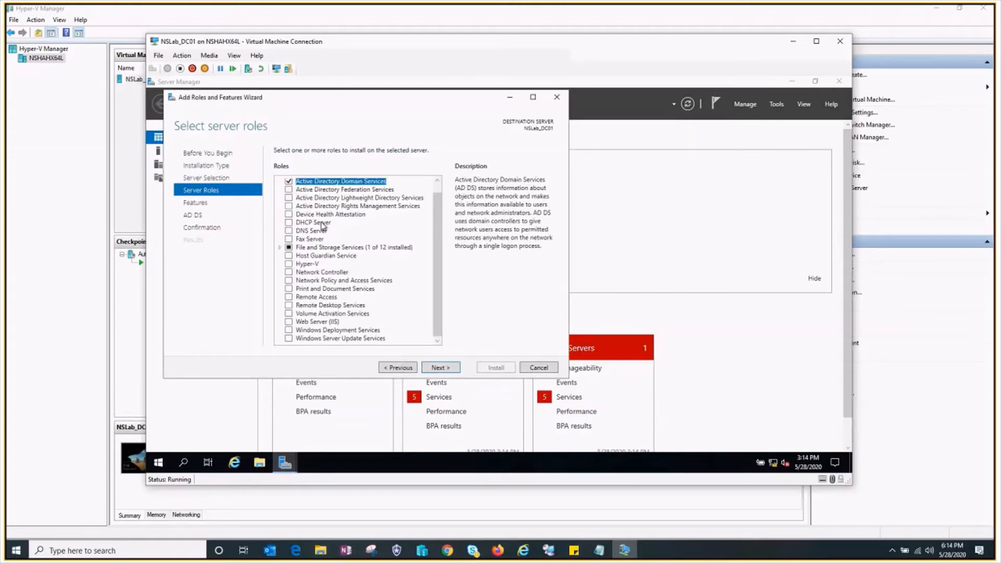
scroll(326, 222, up, 1)
scroll(325, 211, down, 1)
scroll(319, 230, up, 1)
- Select the DNS Server role with its required features and continue to the feature selection
click(288, 240)
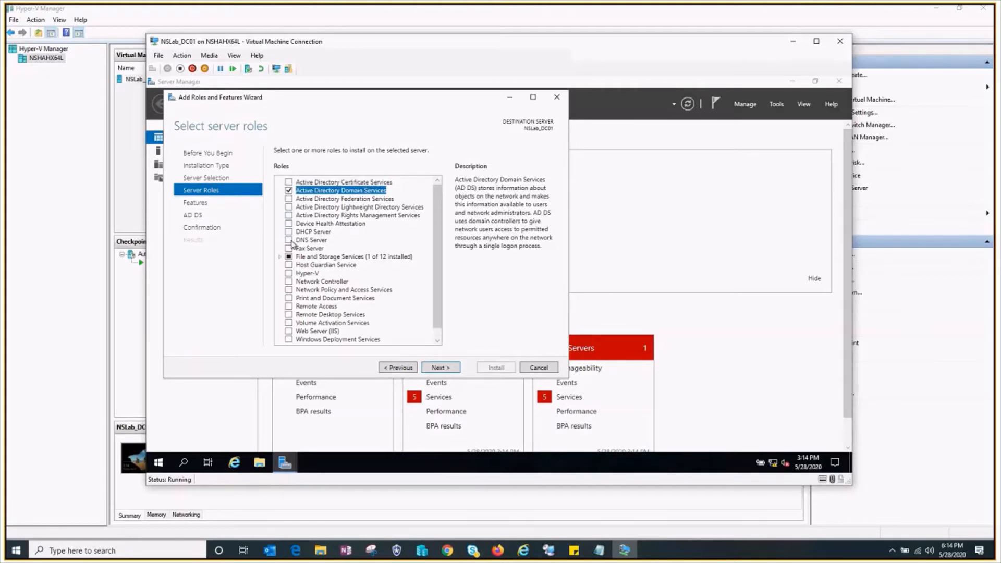
click(397, 320)
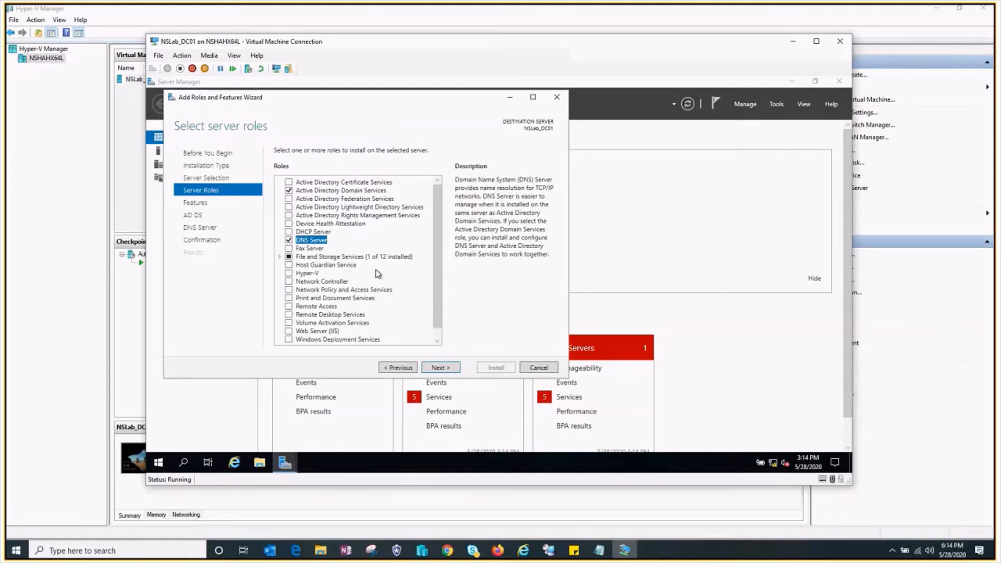
scroll(378, 273, down, 1)
scroll(377, 273, up, 1)
click(437, 368)
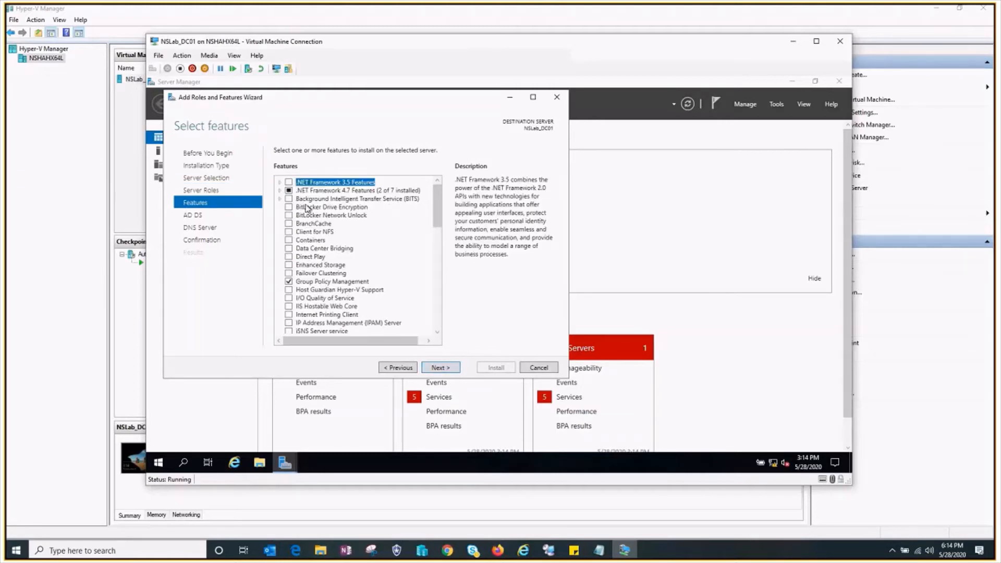
- Keep the preselected features, allow the destination server to restart automatically if required, and install the selected roles
scroll(396, 266, down, 10)
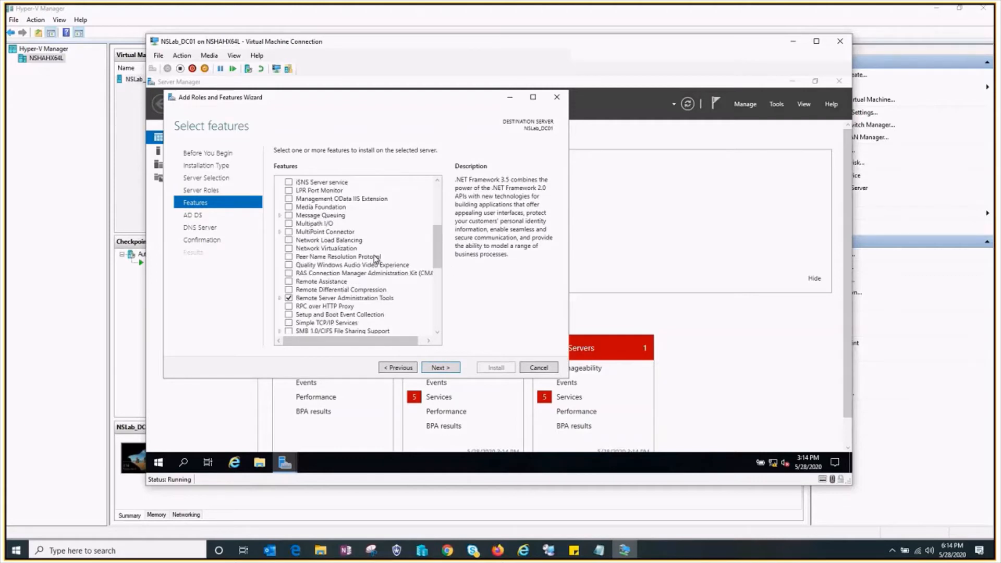
click(447, 368)
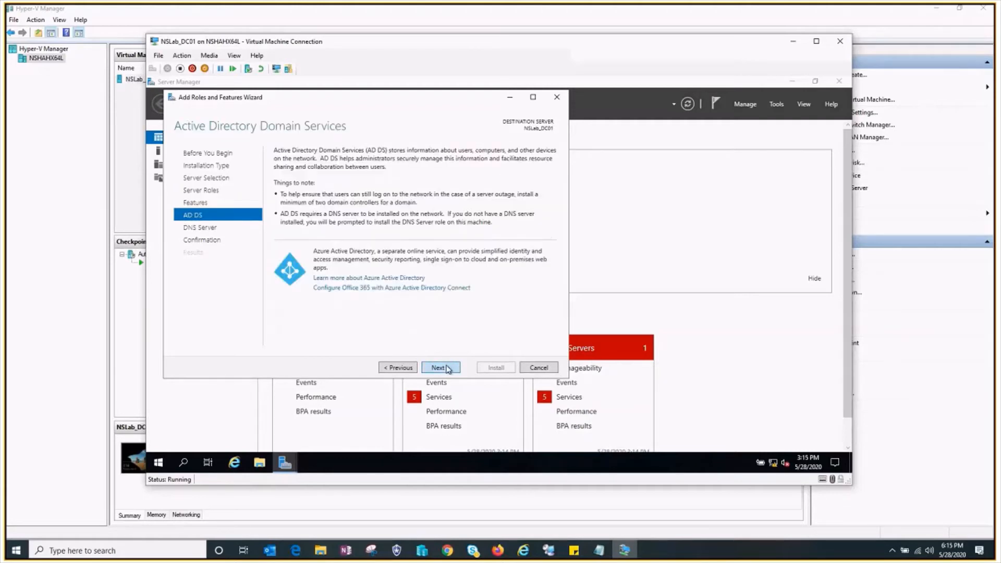
click(444, 369)
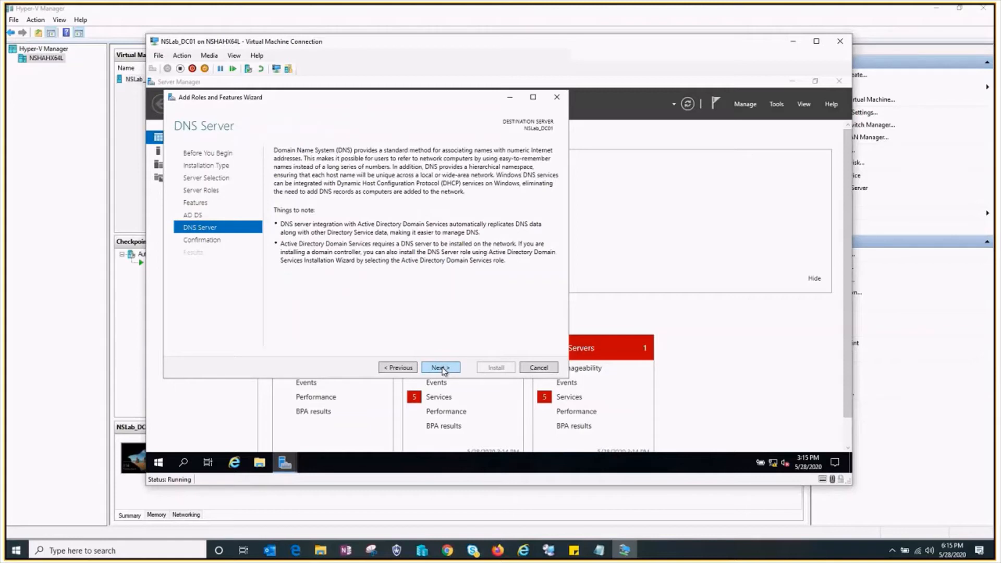
click(441, 367)
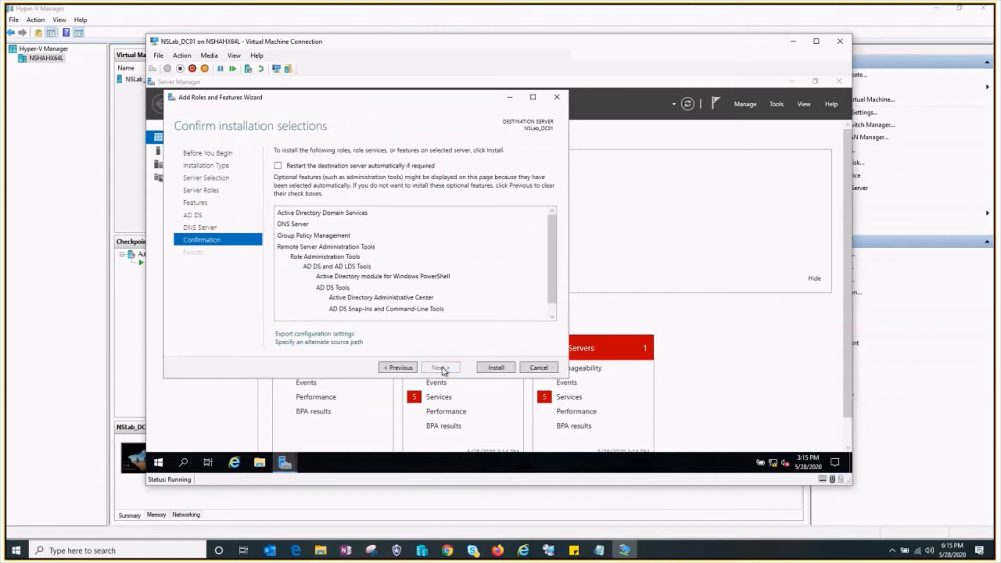
click(292, 170)
click(527, 309)
click(493, 367)
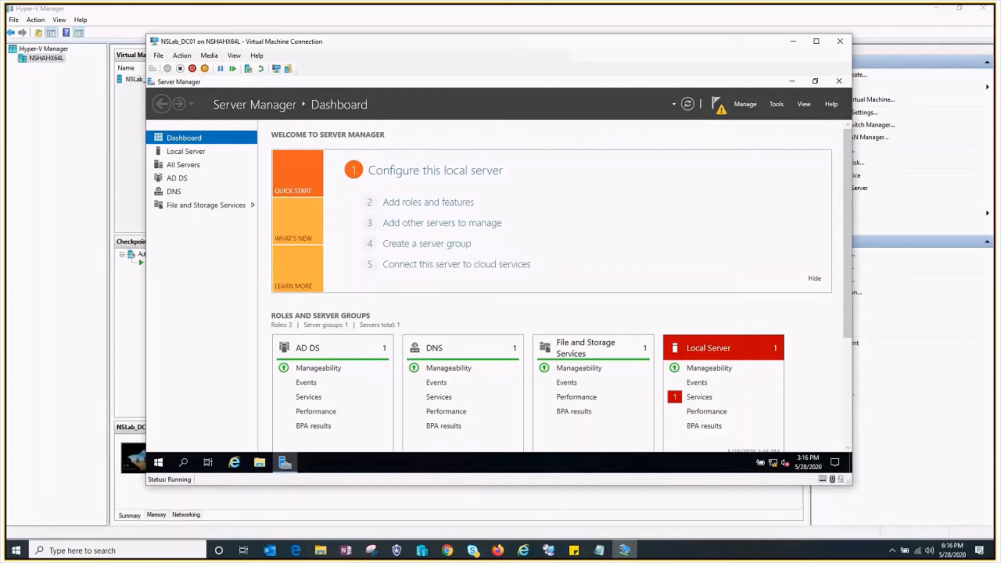
- Reposition the virtual machine window and start promoting the server to a domain controller from the Server Manager notifications
drag(444, 44, 355, 41)
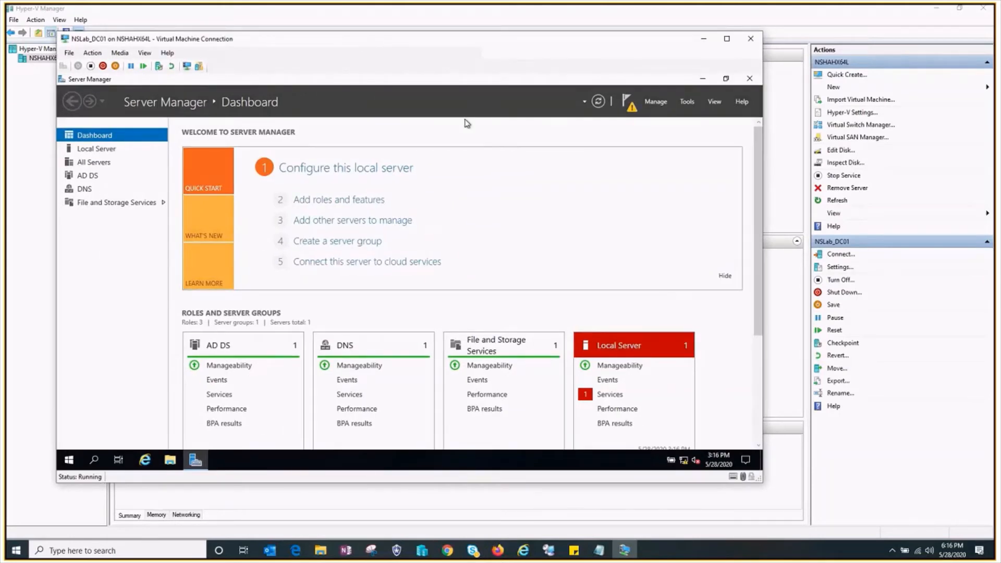
drag(507, 32, 542, 36)
click(622, 107)
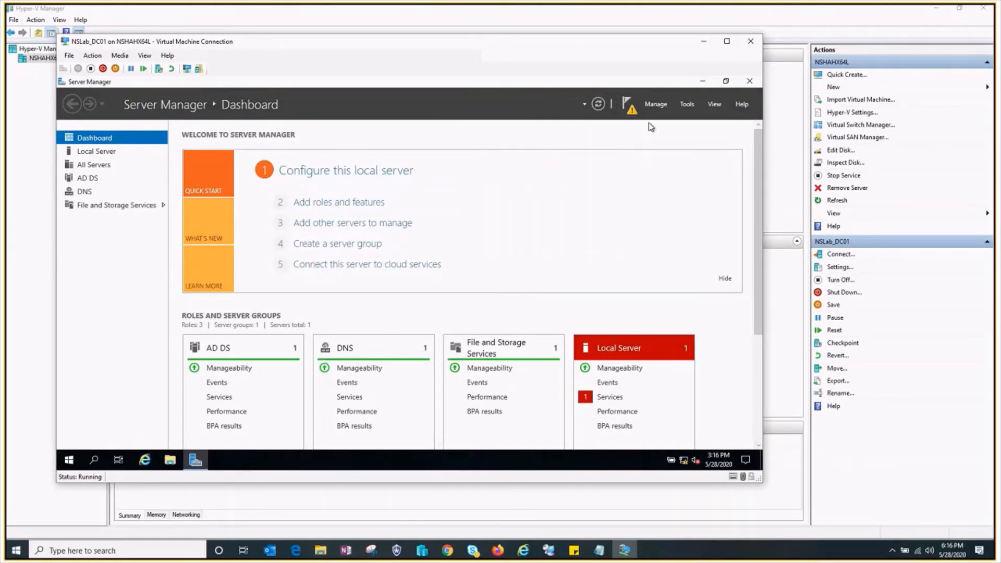
click(627, 103)
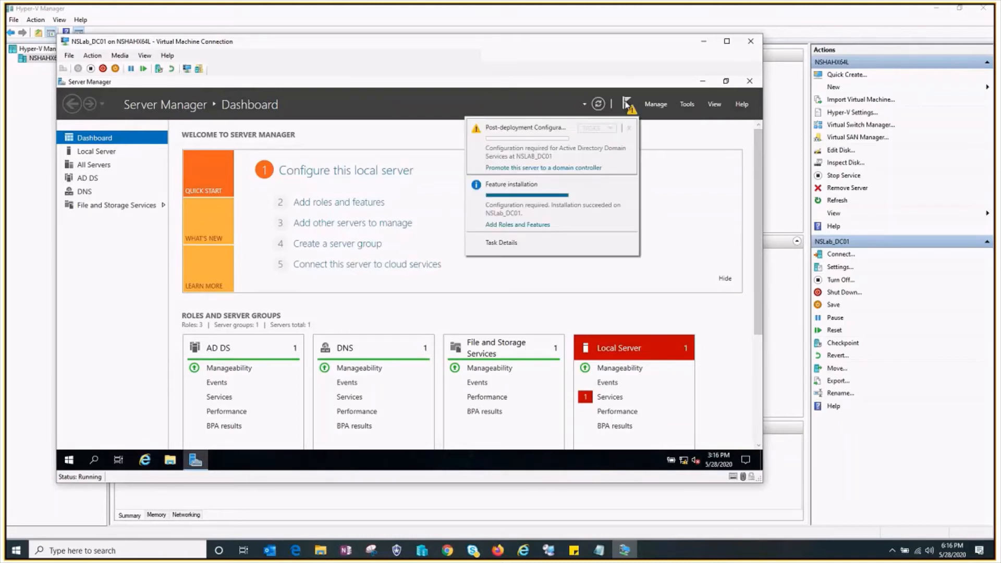
click(546, 169)
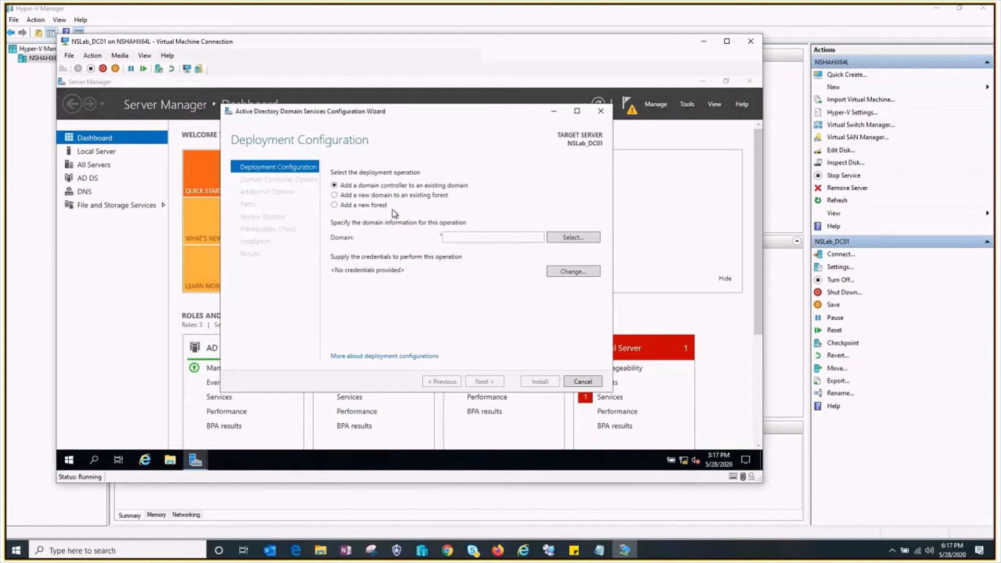
- Choose to add a new forest with the root domain name NSLab.local and continue to the domain controller options
click(359, 204)
click(472, 237)
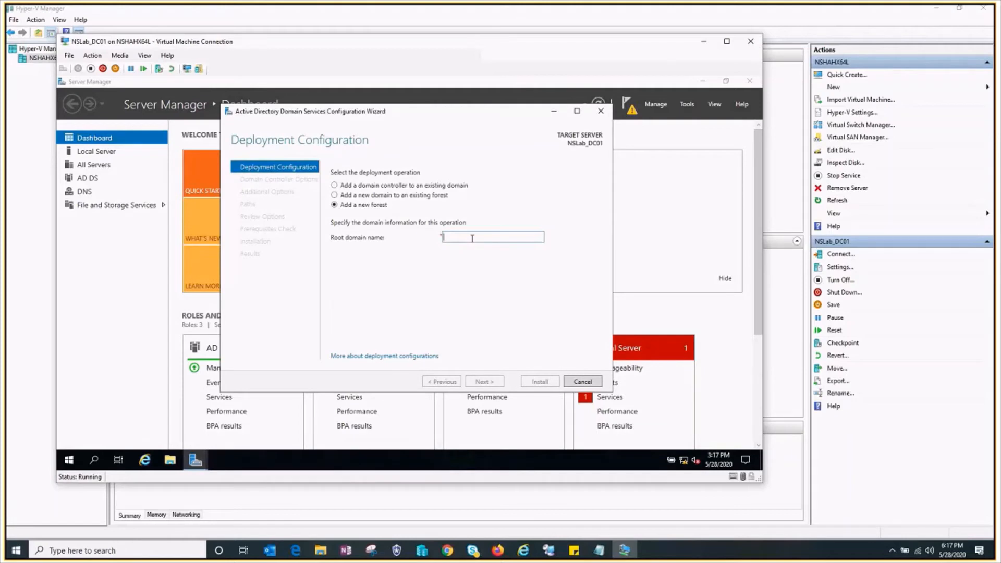
text(NSLab)
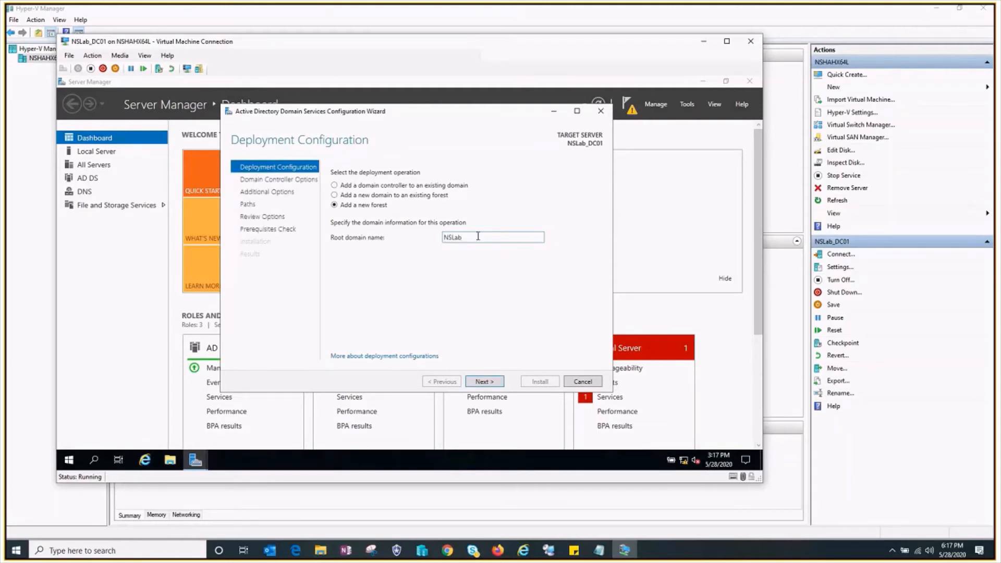
text(.local)
click(484, 383)
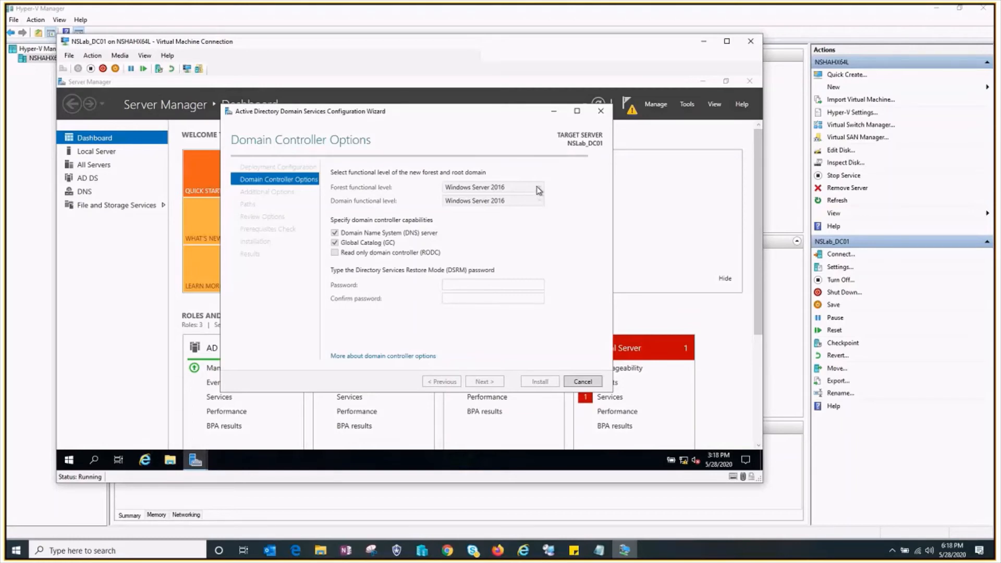
- Set both the forest and domain functional levels to Windows Server 2012 R2
click(539, 189)
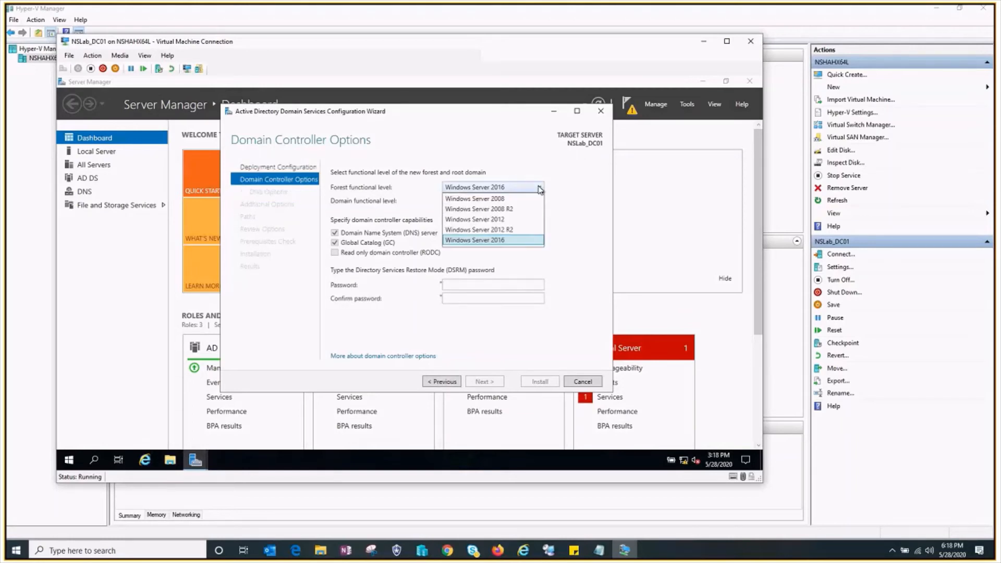
click(510, 230)
click(526, 202)
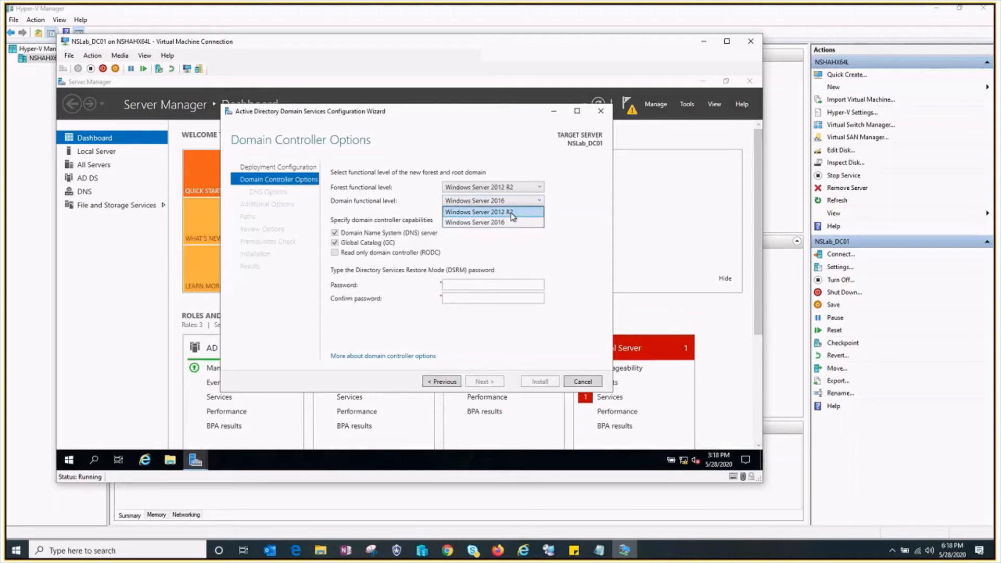
click(513, 213)
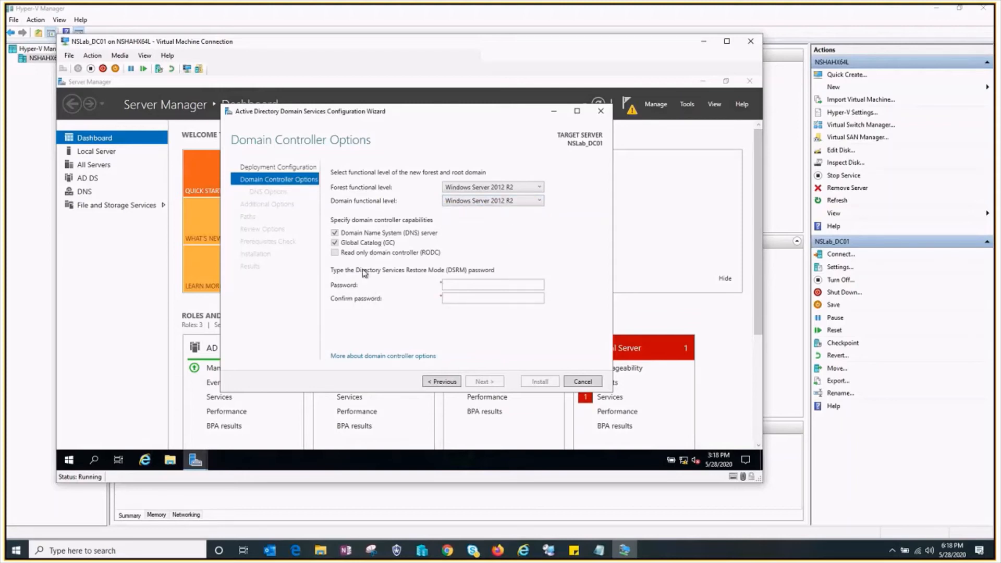
- Enter and confirm the Directory Services Restore Mode password, and continue to the DNS options
click(471, 283)
text(Pa$$w0rd)
key(Tab)
text(Pa$$w0rd)
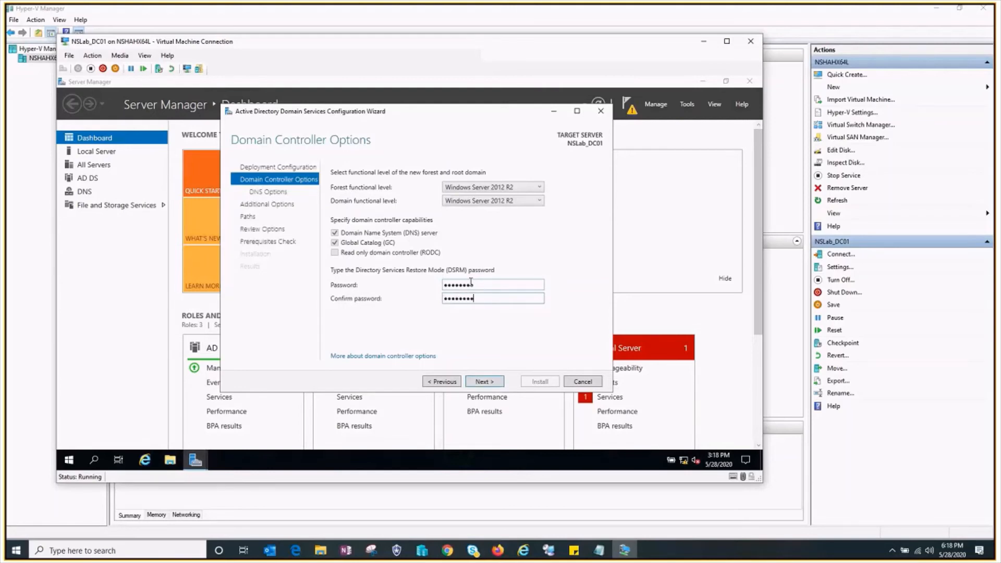
click(488, 384)
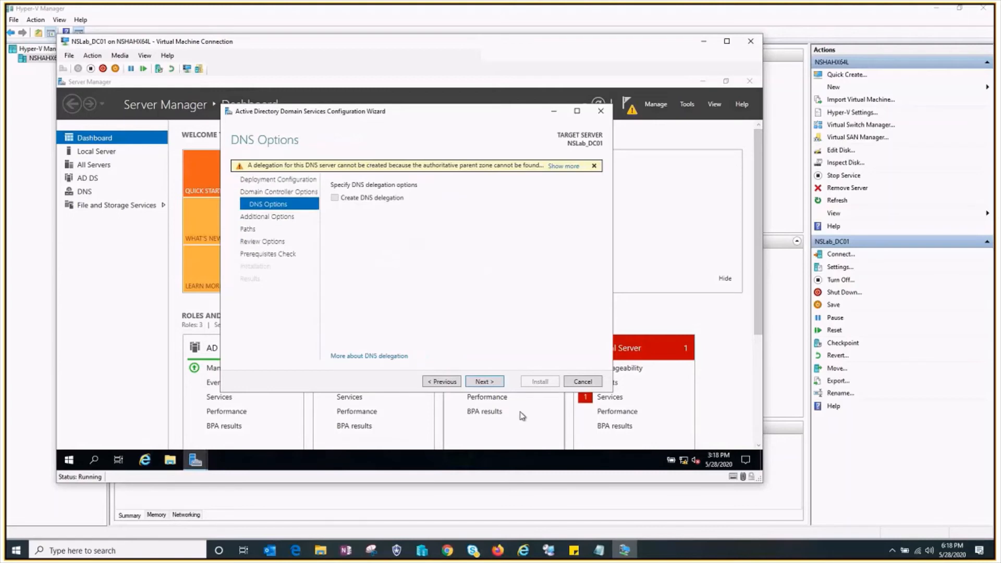
- Accept the default DNS options, NetBIOS domain name, folder paths and reviewed selections to run the prerequisites check
click(490, 382)
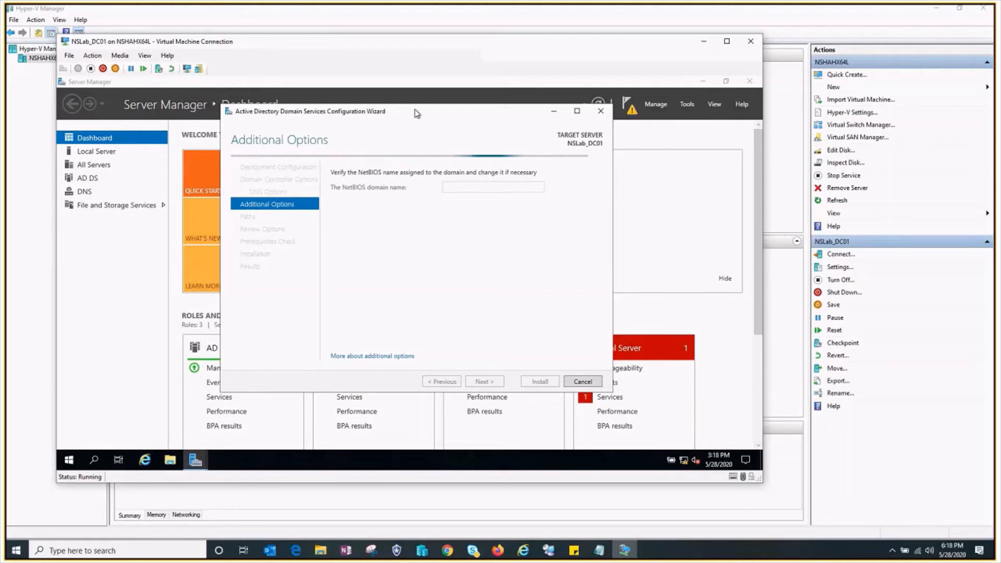
drag(413, 117, 418, 110)
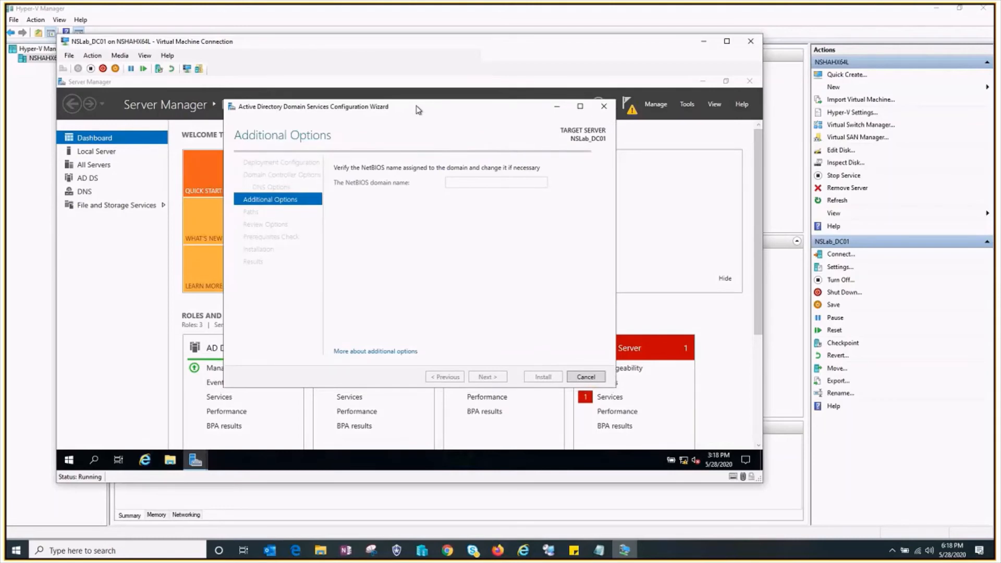
click(486, 376)
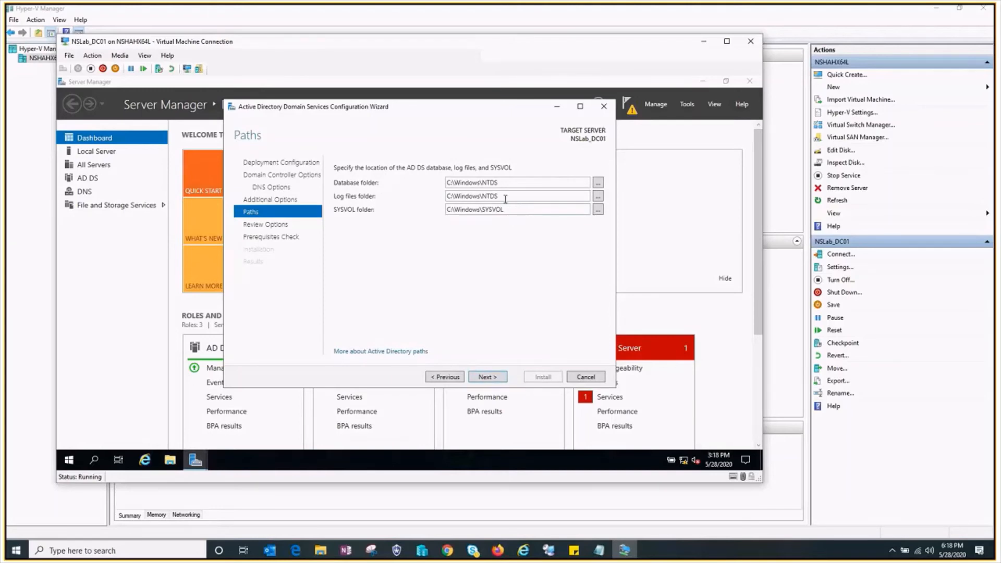
click(487, 377)
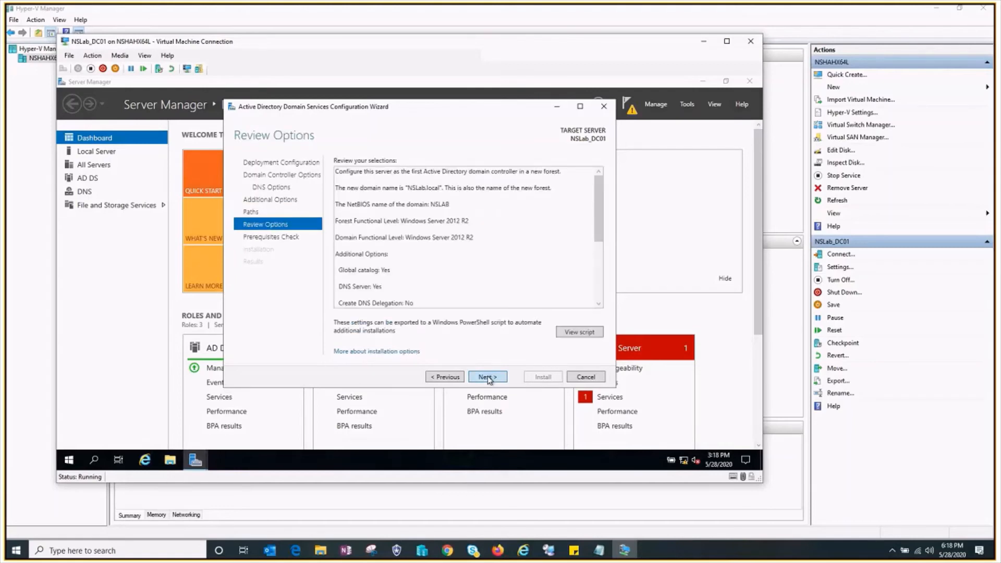
click(486, 376)
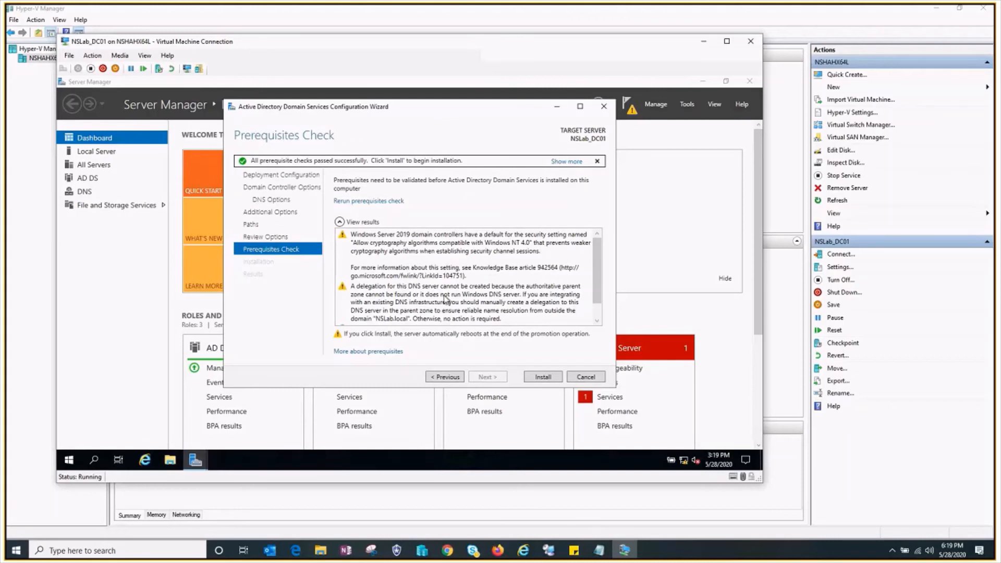
- Review the prerequisites check results and install Active Directory Domain Services to promote the server
scroll(445, 299, down, 2)
scroll(440, 307, up, 1)
click(551, 381)
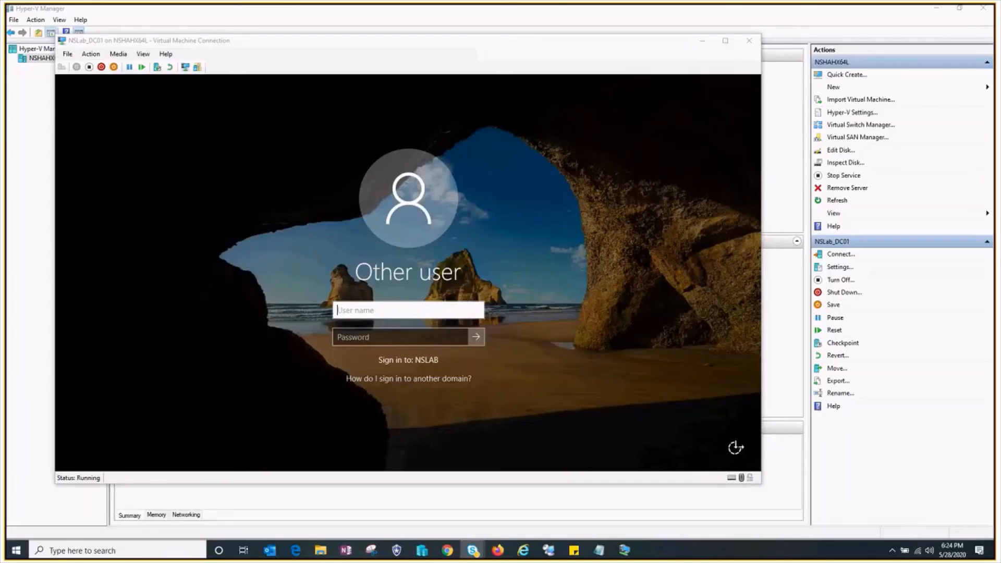
- Sign in to the NSLAB domain on the virtual machine as administrator with the account password
click(380, 313)
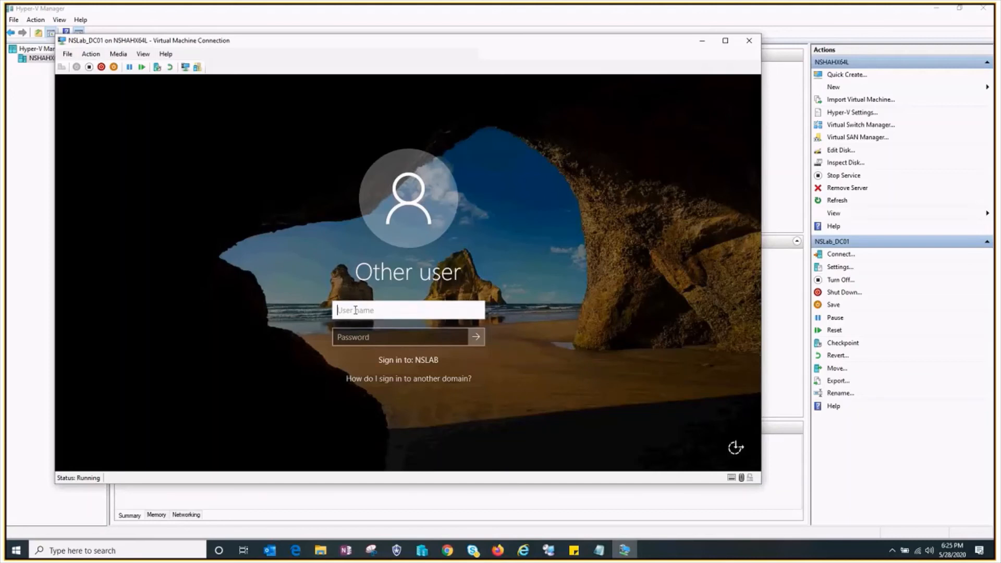
text(administrator)
key(Tab)
text(P)
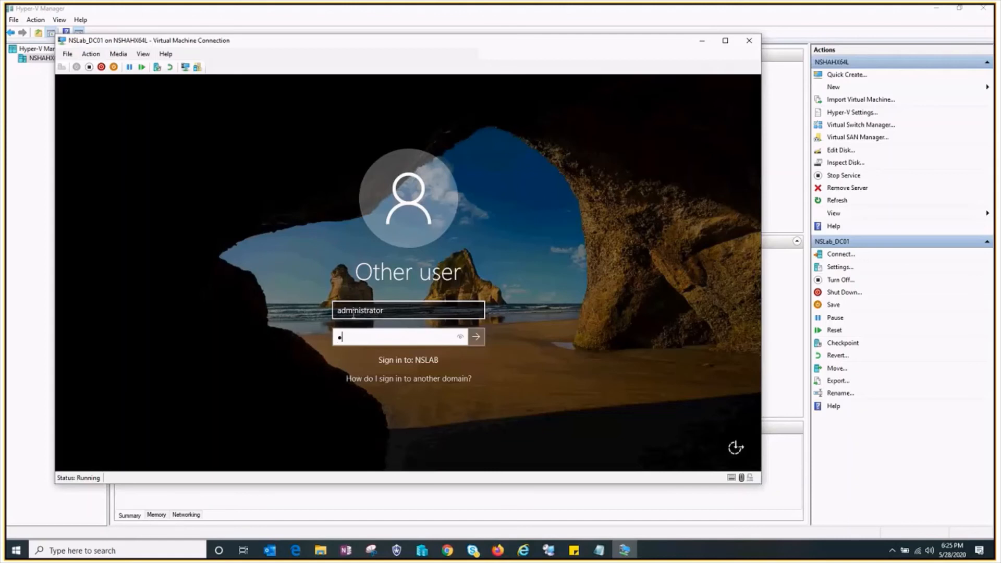
text(assword1)
key(Return)
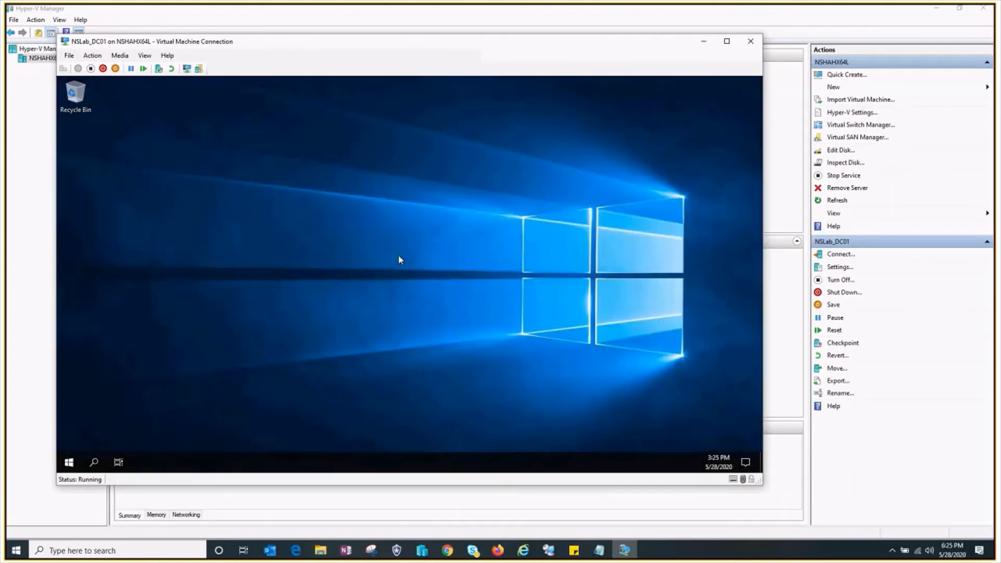
right_click(298, 137)
right_click(233, 139)
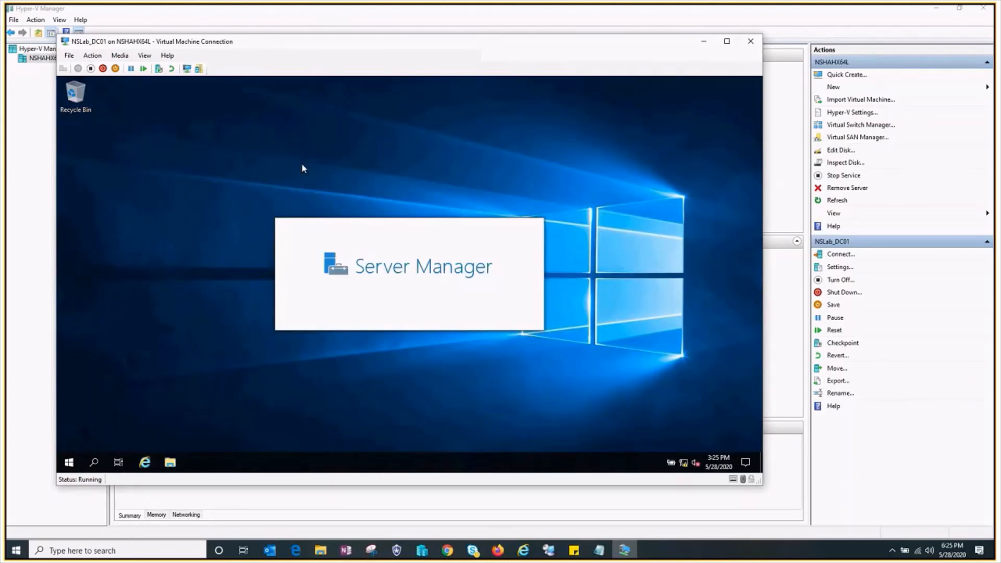
click(260, 170)
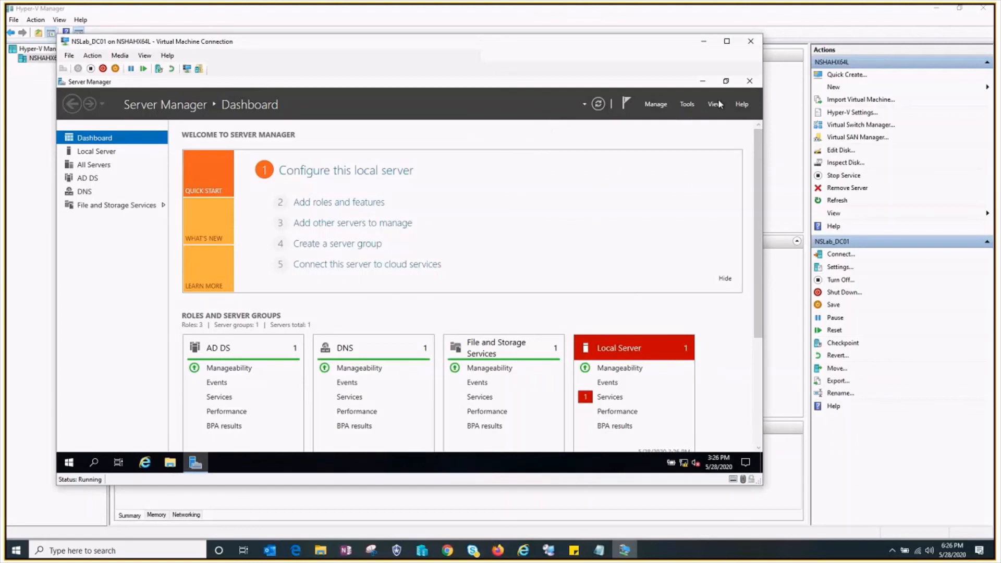
- Examine the Active Directory and DNS management tools offered in Server Manager and under Windows Administrative Tools
click(686, 106)
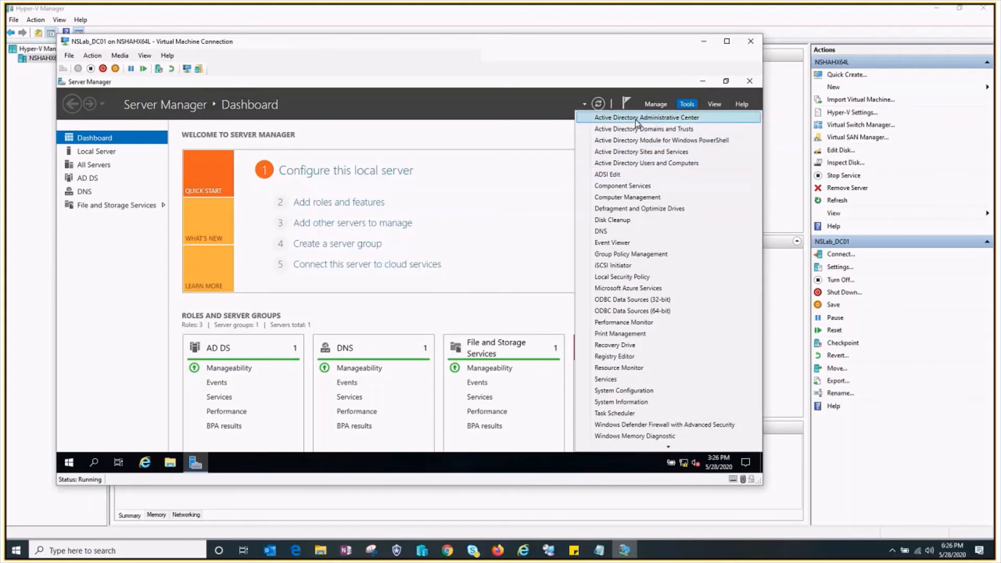
click(293, 474)
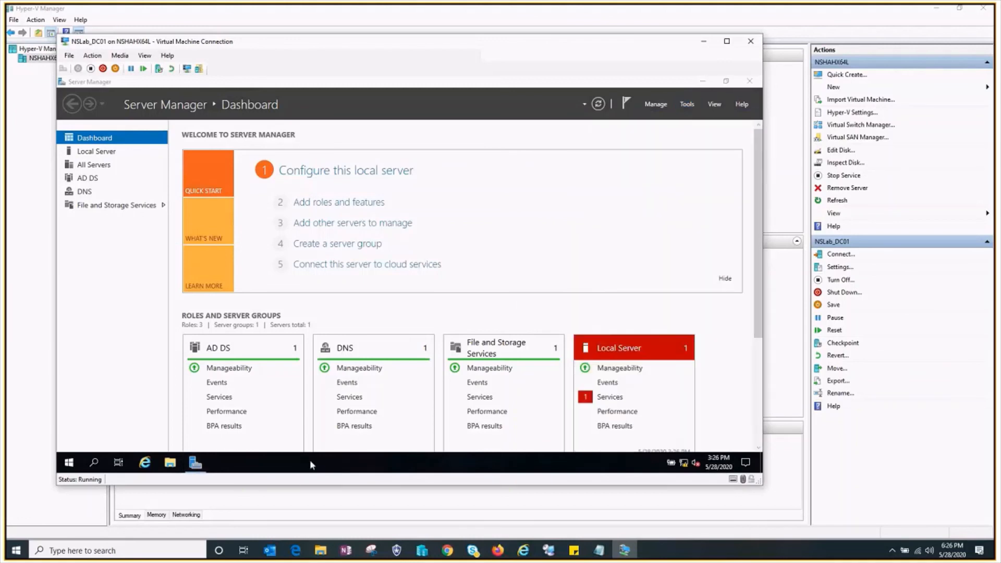
click(68, 464)
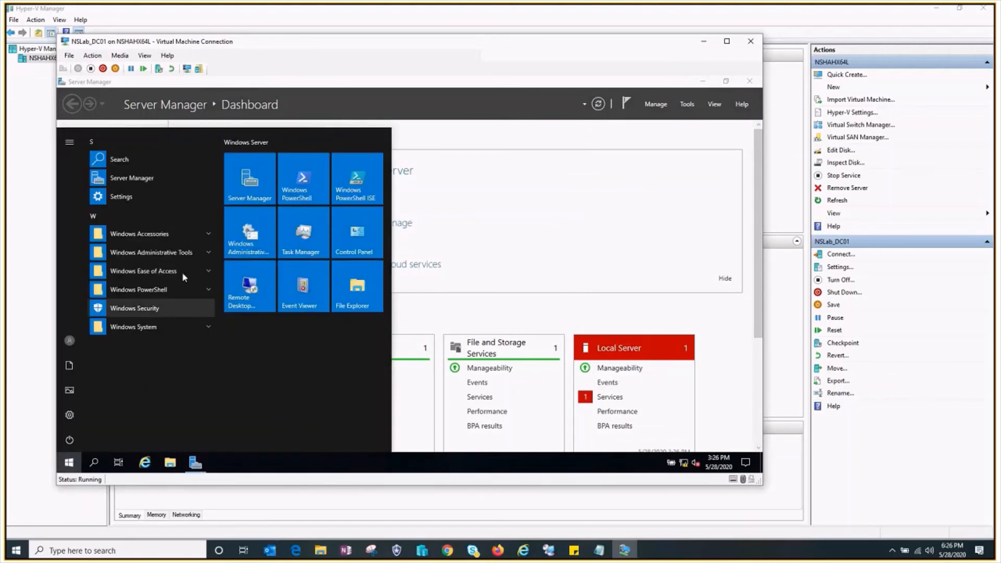
click(201, 253)
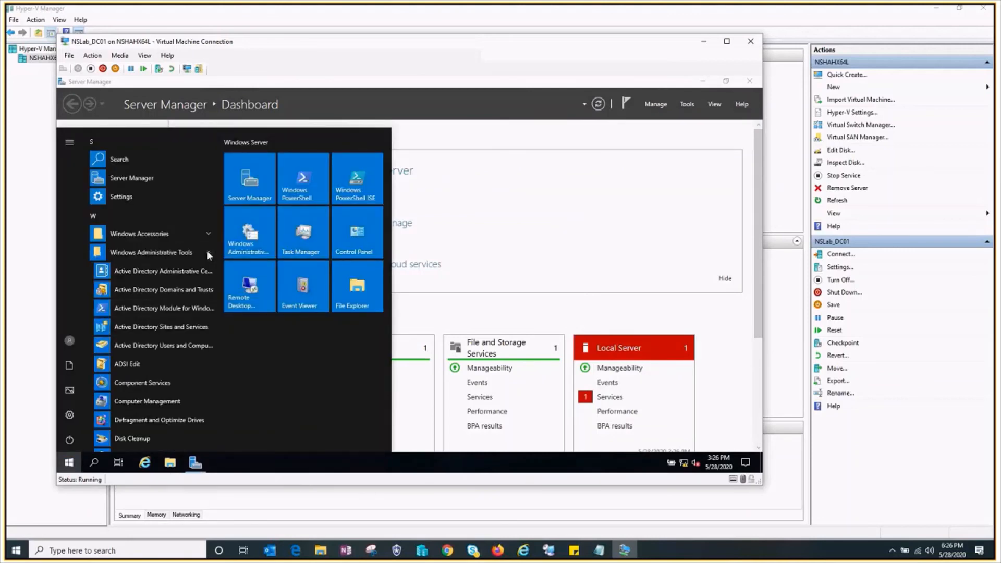
scroll(142, 336, down, 1)
scroll(142, 336, down, 1)
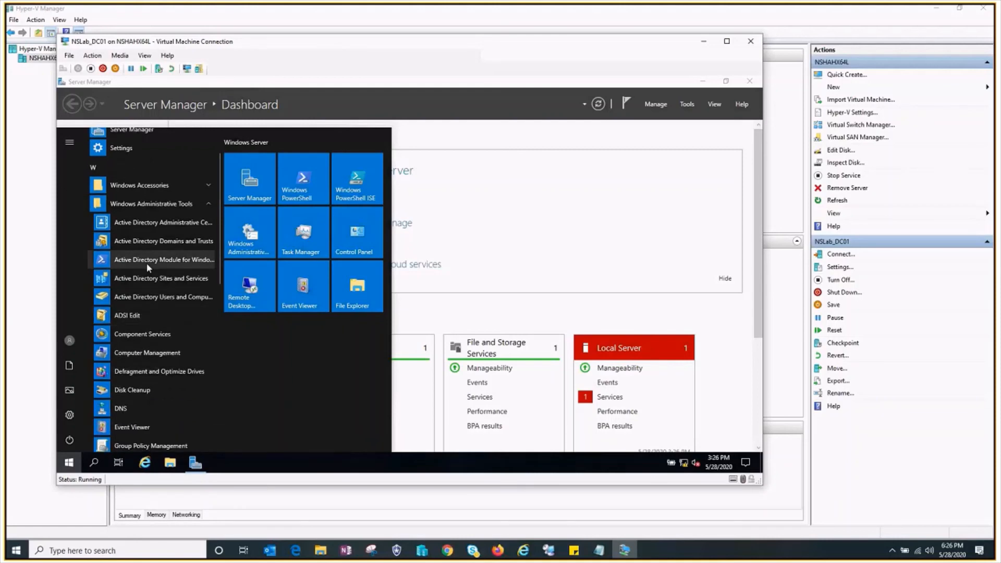
click(531, 193)
key(alt+Tab)
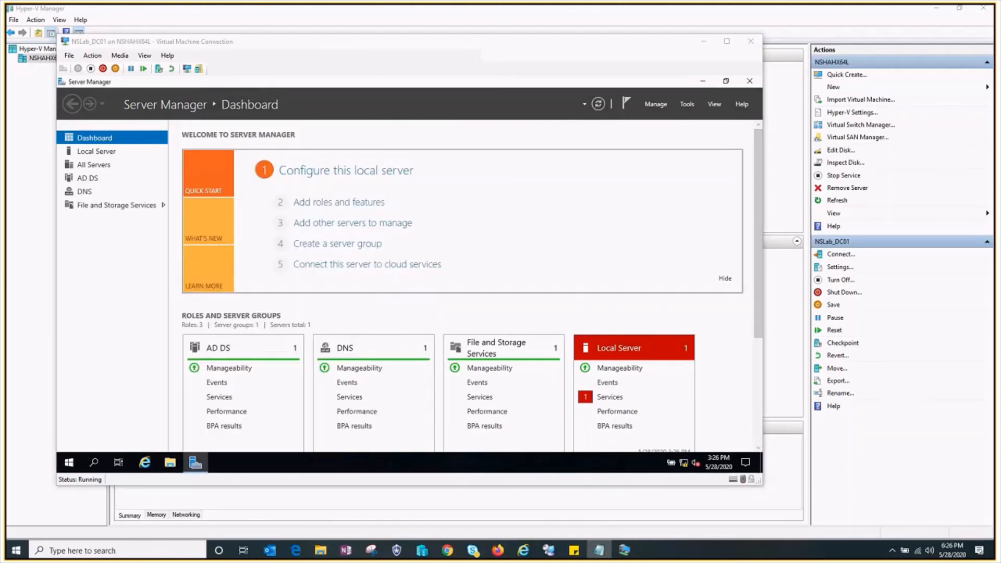